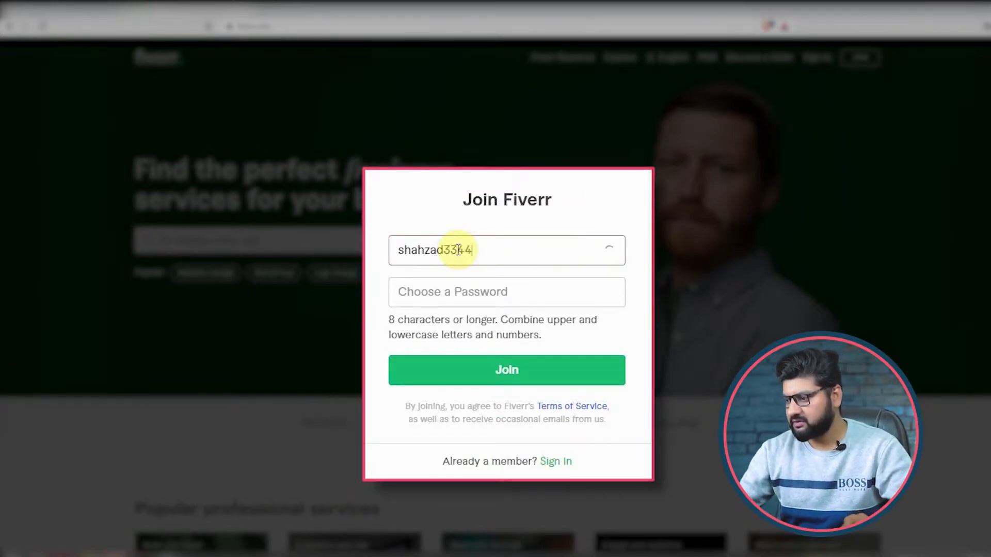
# - Replace the digits at the end of the chosen username with 4980
pyautogui.click(498, 228)
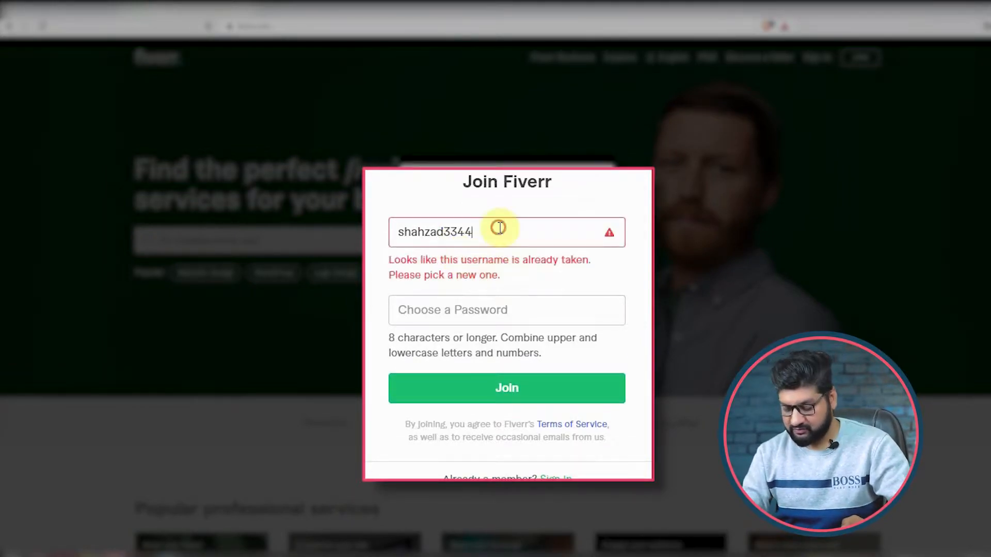
pyautogui.press('BackSpace')
pyautogui.press('BackSpace')
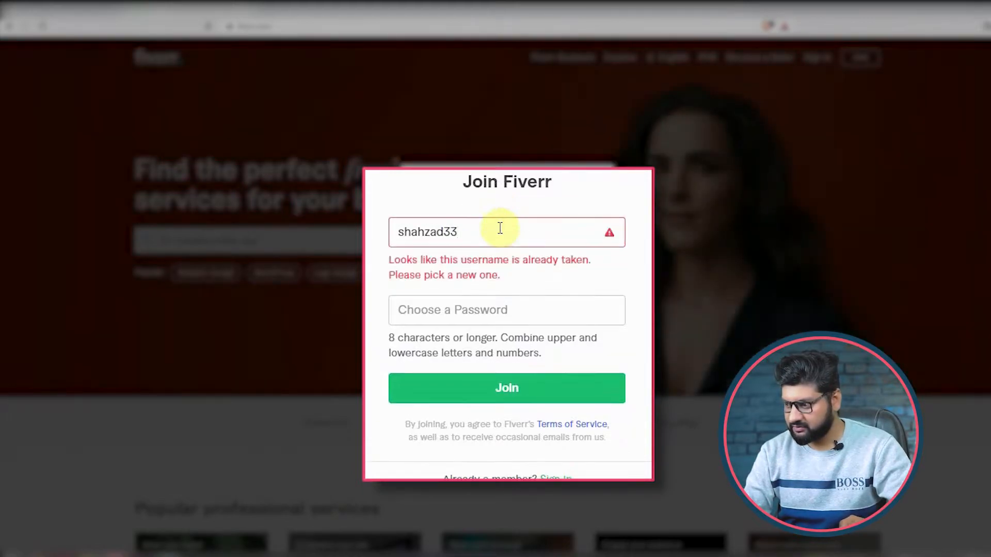
pyautogui.press('BackSpace')
pyautogui.press('BackSpace')
pyautogui.write('123')
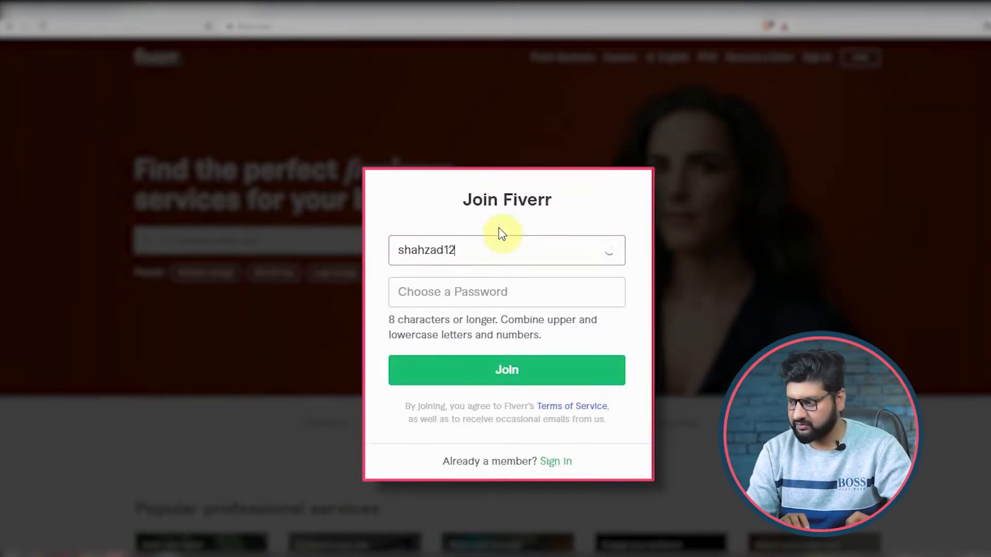
pyautogui.press('BackSpace')
pyautogui.press('BackSpace')
pyautogui.press('BackSpace')
pyautogui.write('4980')
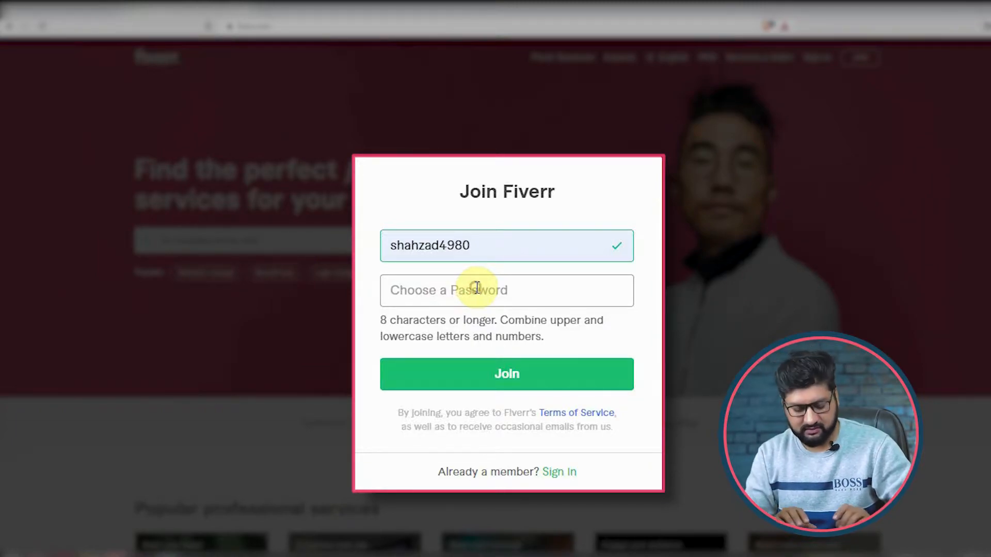
# - Enter the account password and submit the Join Fiverr form
pyautogui.write('s')
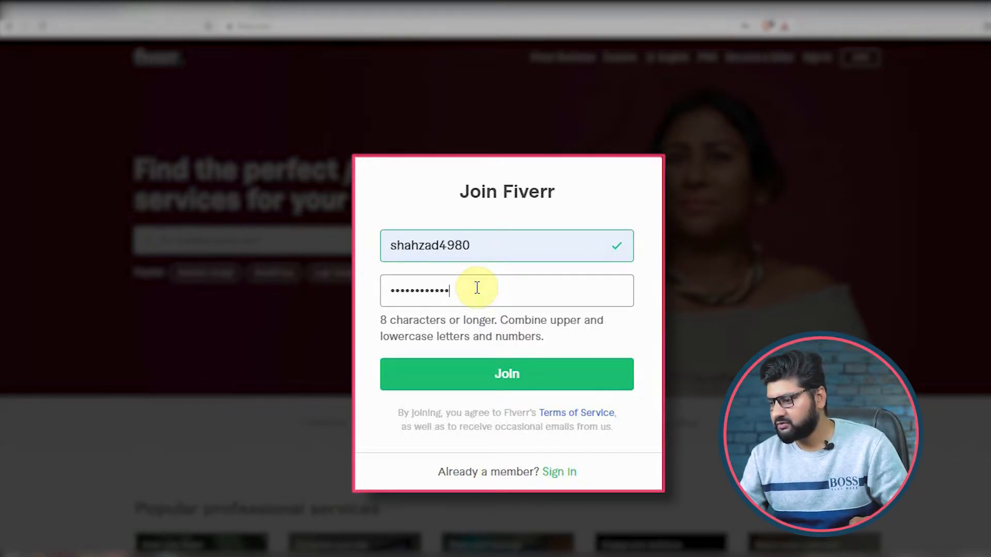
pyautogui.click(505, 374)
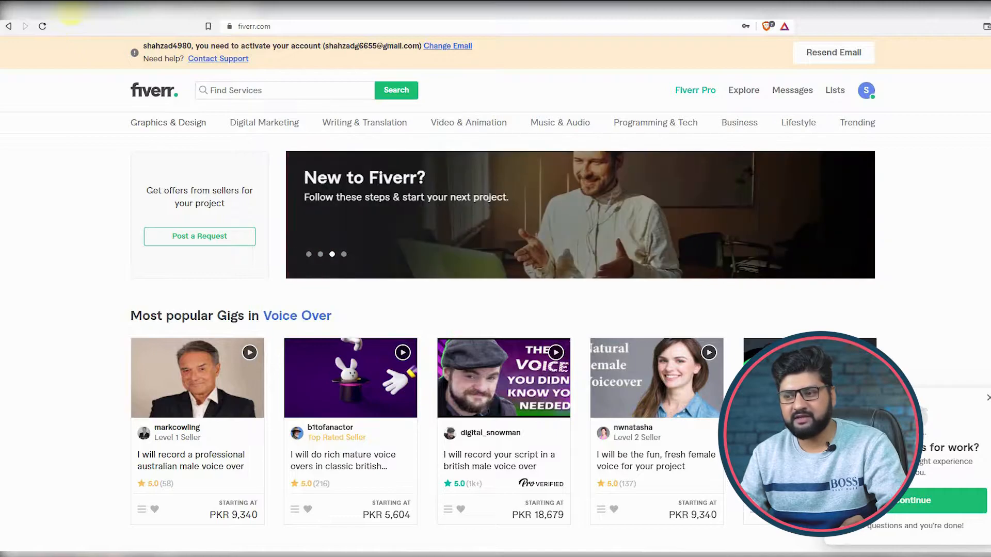
# - Switch to the Gmail inbox, open Fiverr's activation email and activate the new account from it
pyautogui.click(66, 8)
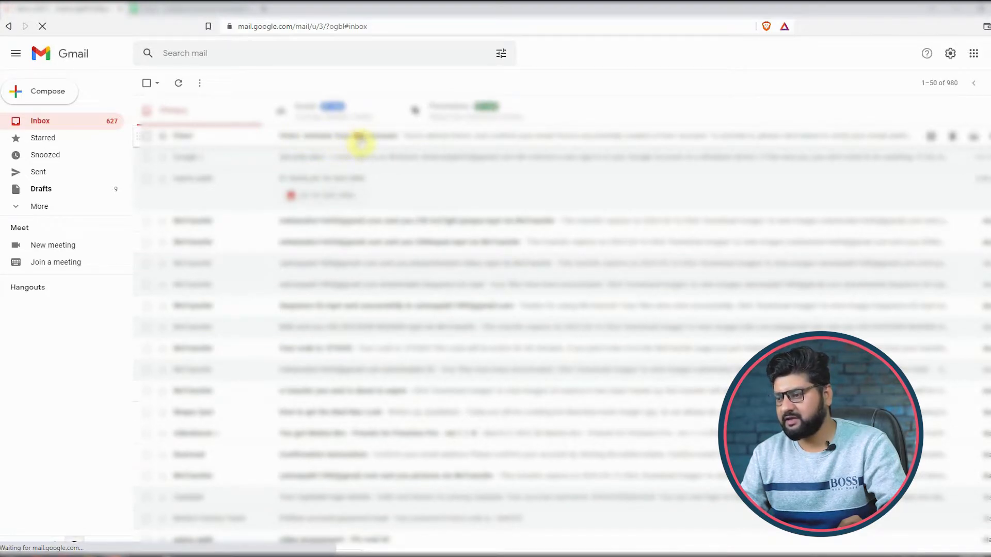
pyautogui.click(506, 204)
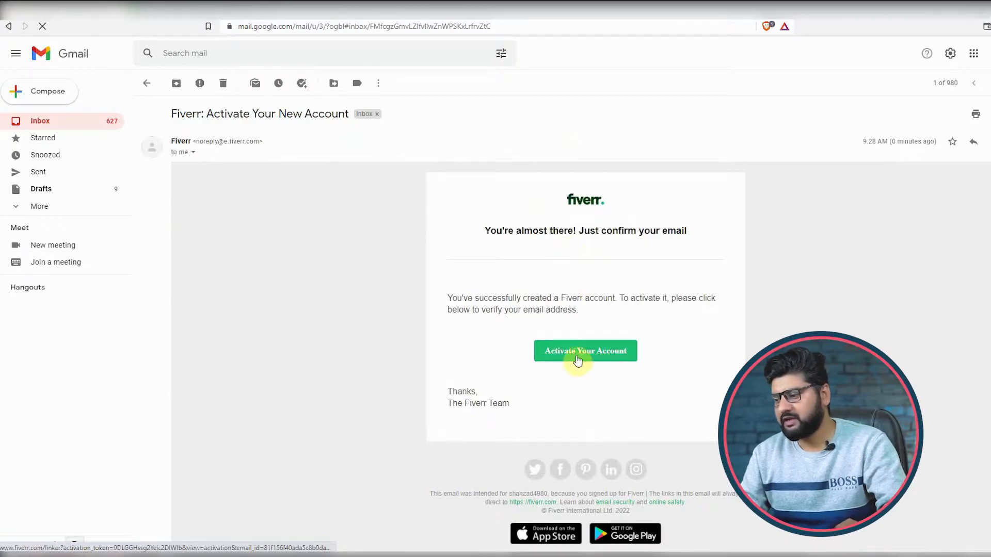
pyautogui.click(605, 362)
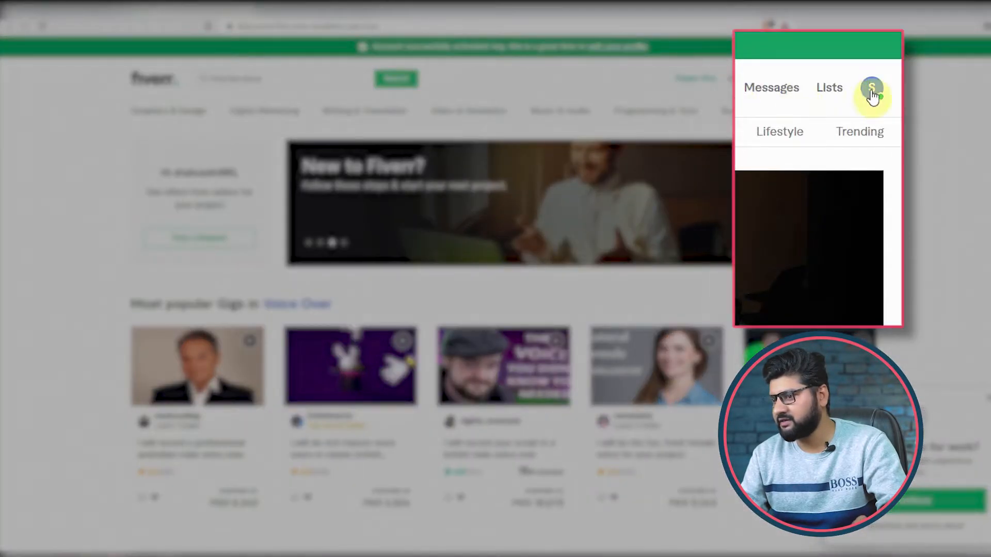
# - Open the account's profile page and save "Graphics Designer" as the one-line story under the username
pyautogui.click(872, 92)
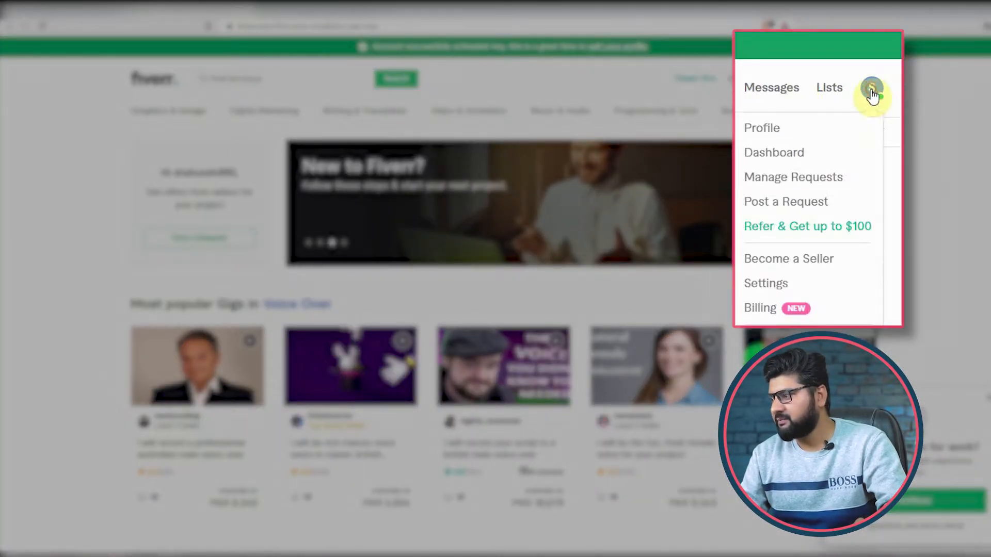
pyautogui.click(770, 133)
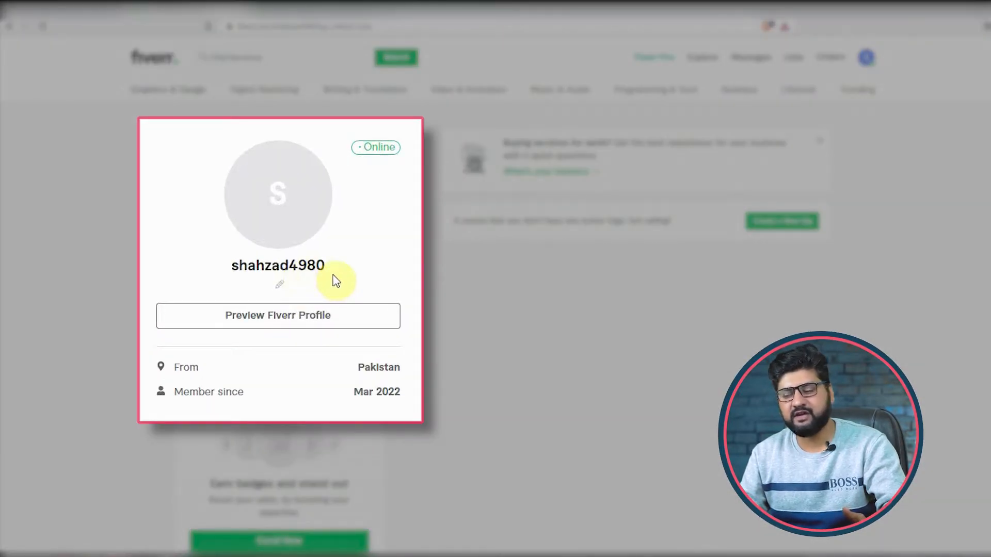
pyautogui.click(279, 285)
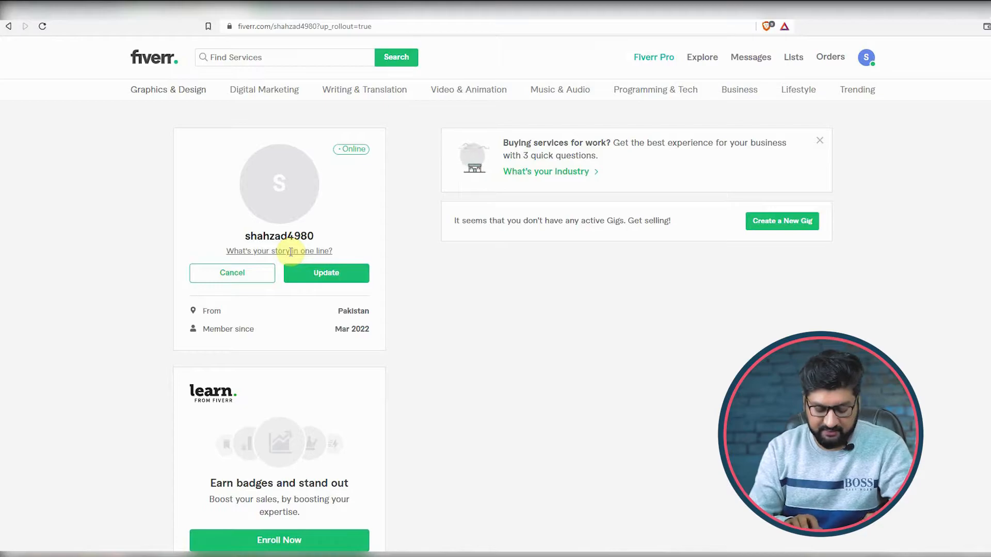
pyautogui.write('Grap')
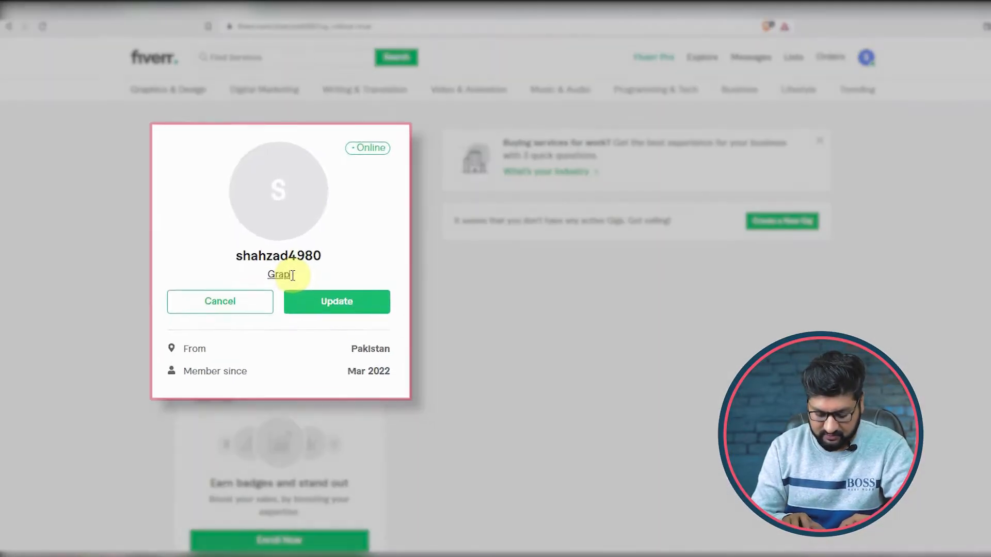
pyautogui.write('hics ')
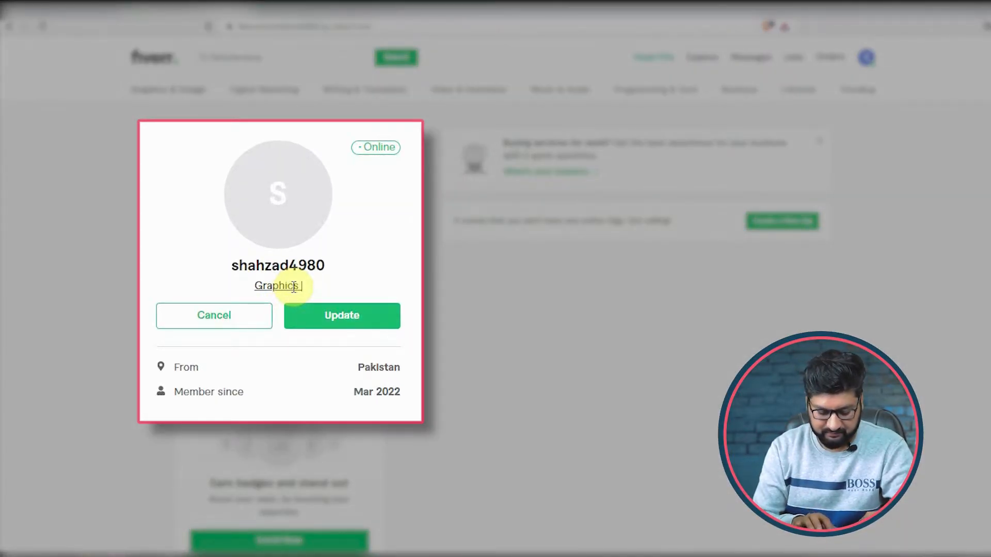
pyautogui.write('Designer')
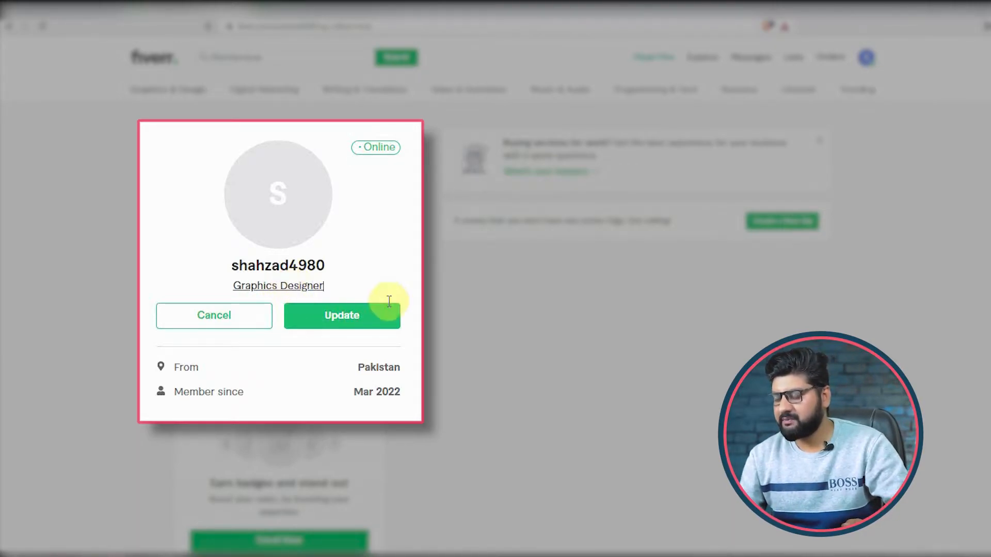
pyautogui.click(356, 324)
# - Upload the portrait photo of the man in a tie as the profile picture
pyautogui.moveTo(285, 202)
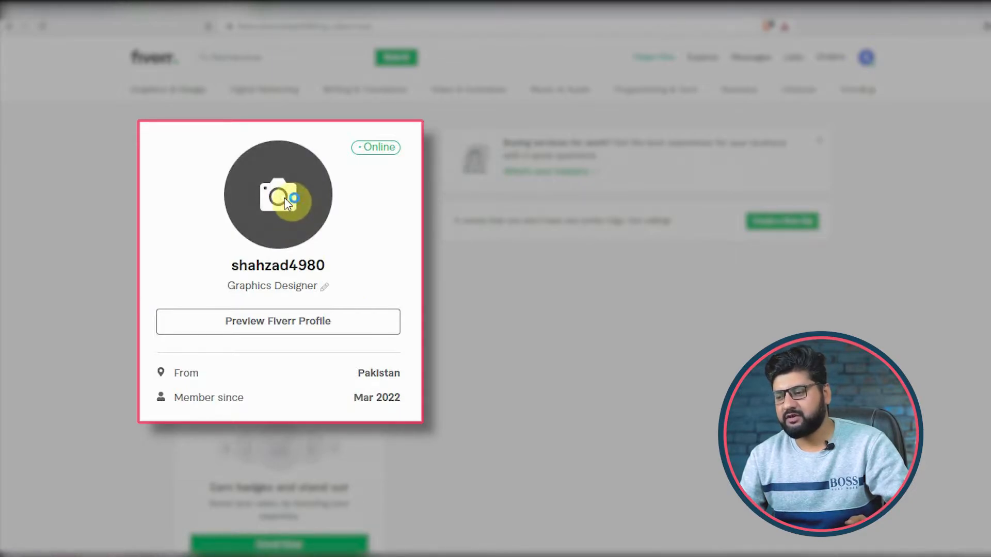
pyautogui.click(300, 198)
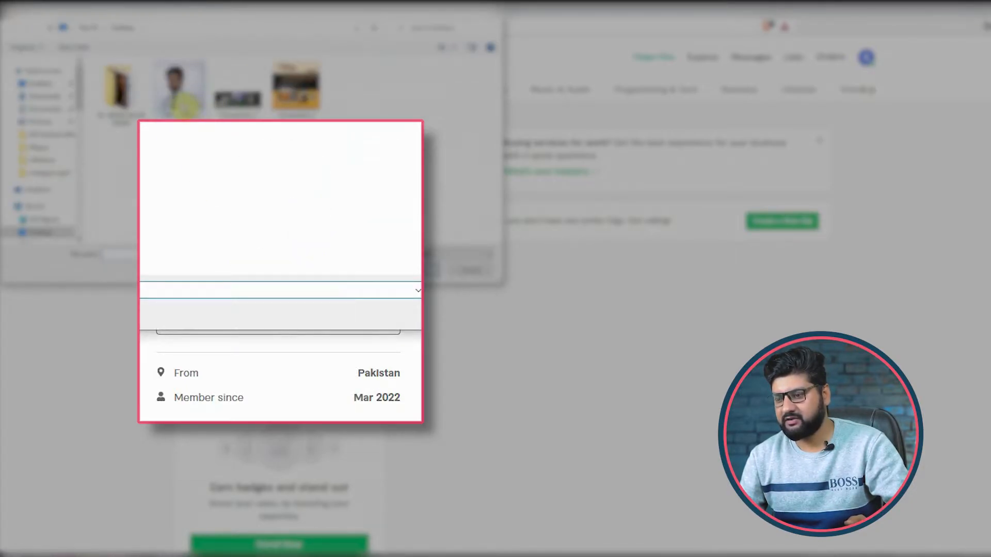
pyautogui.click(182, 106)
pyautogui.click(431, 270)
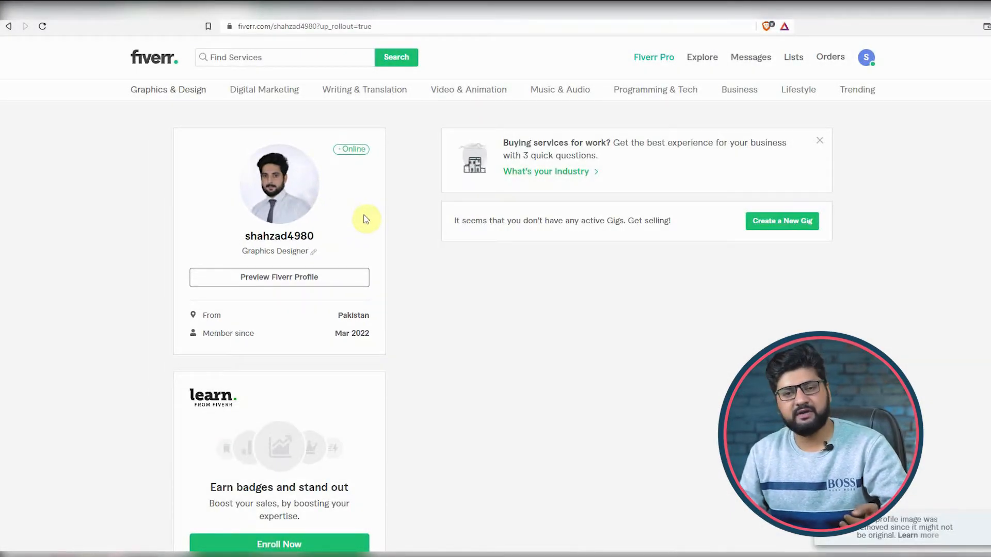
# - Fill in the profile description with the prepared introduction text copied from the Notepad file
pyautogui.scroll(-1, 366, 220)
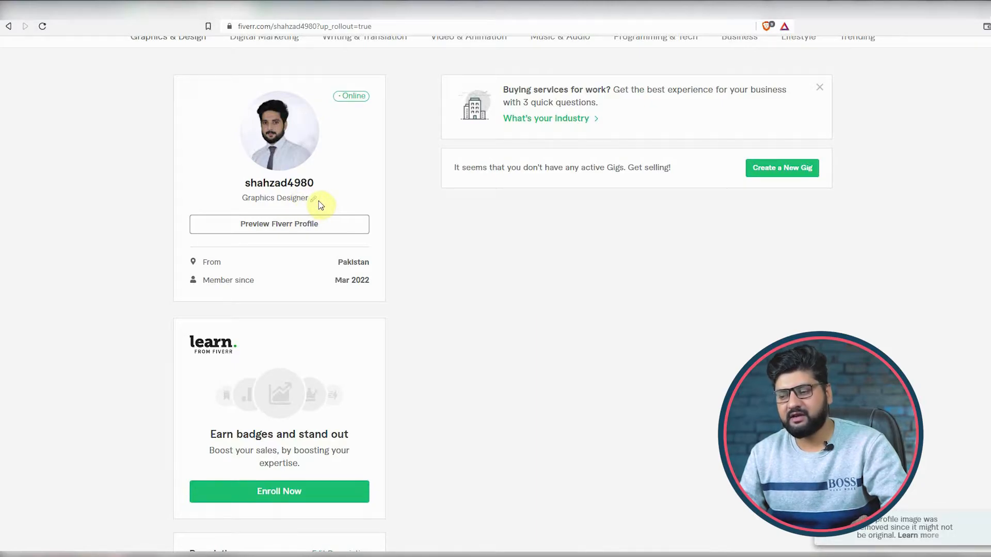
pyautogui.scroll(-2, 320, 207)
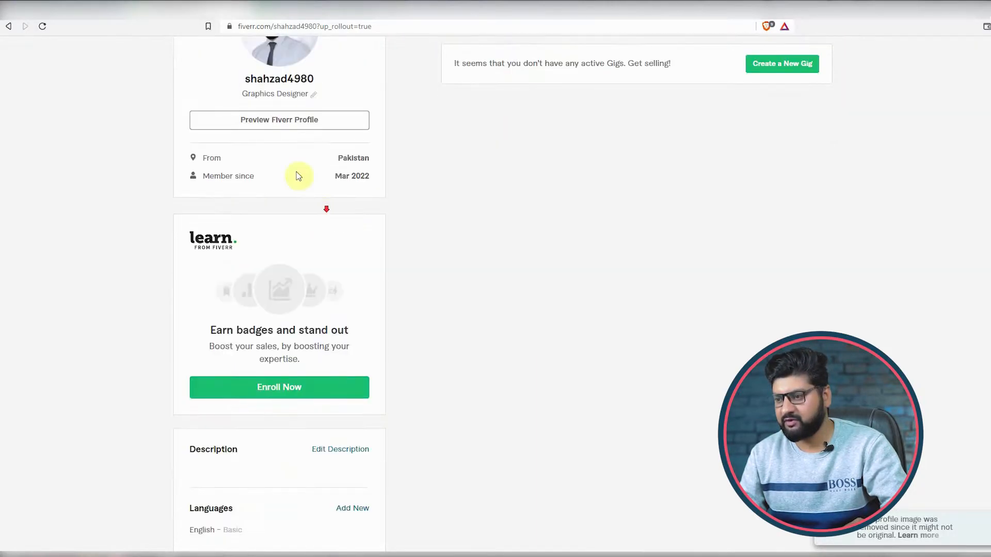
pyautogui.scroll(-3, 335, 213)
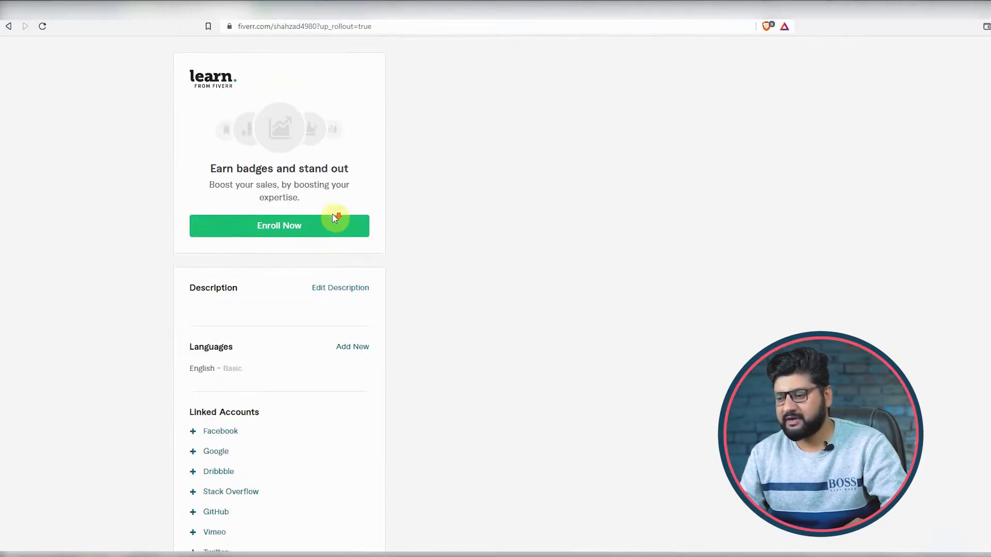
pyautogui.click(347, 289)
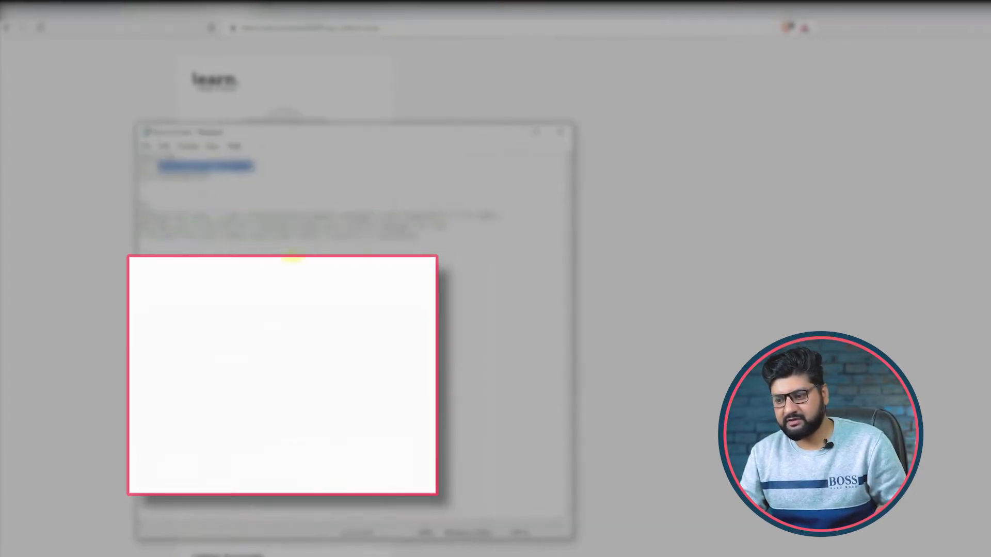
pyautogui.moveTo(141, 201); pyautogui.dragTo(423, 239)
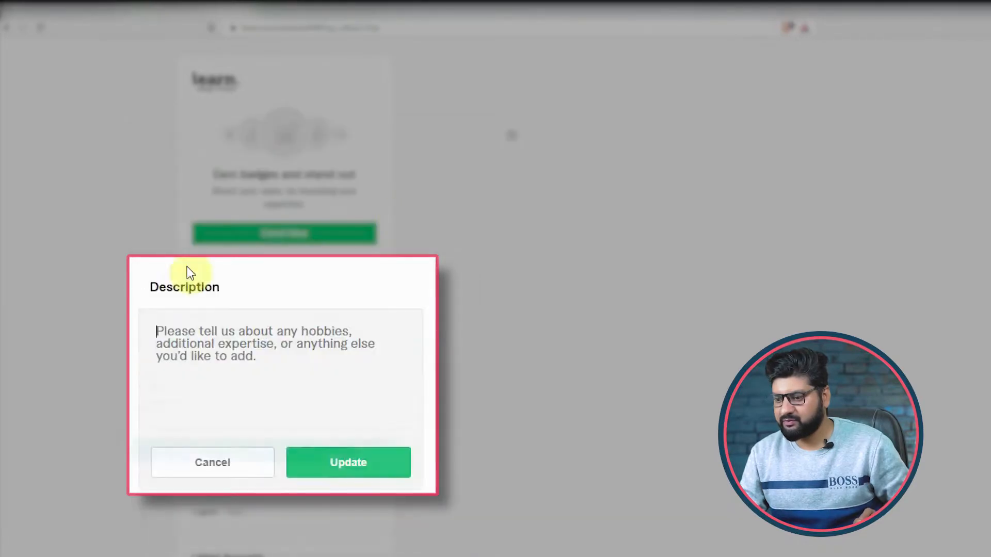
pyautogui.click(171, 327)
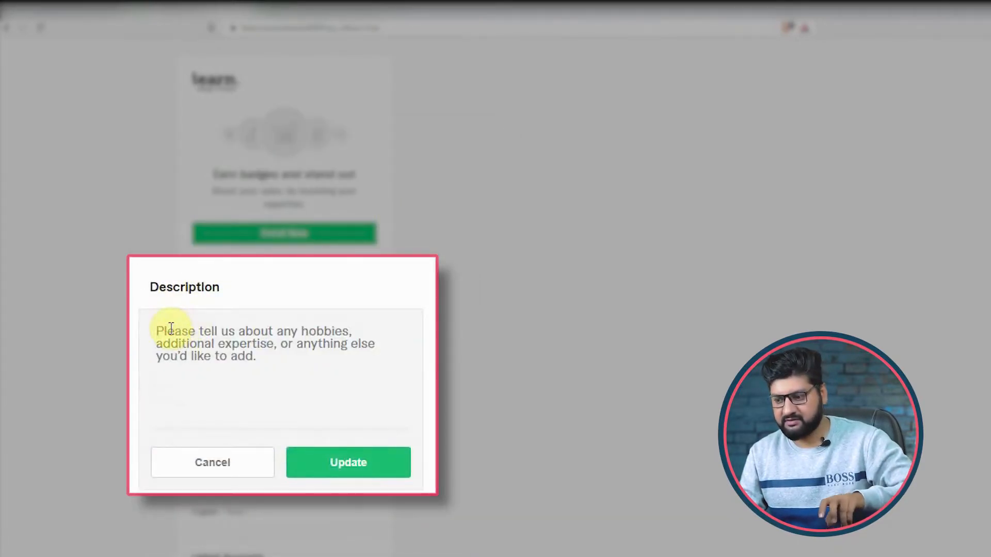
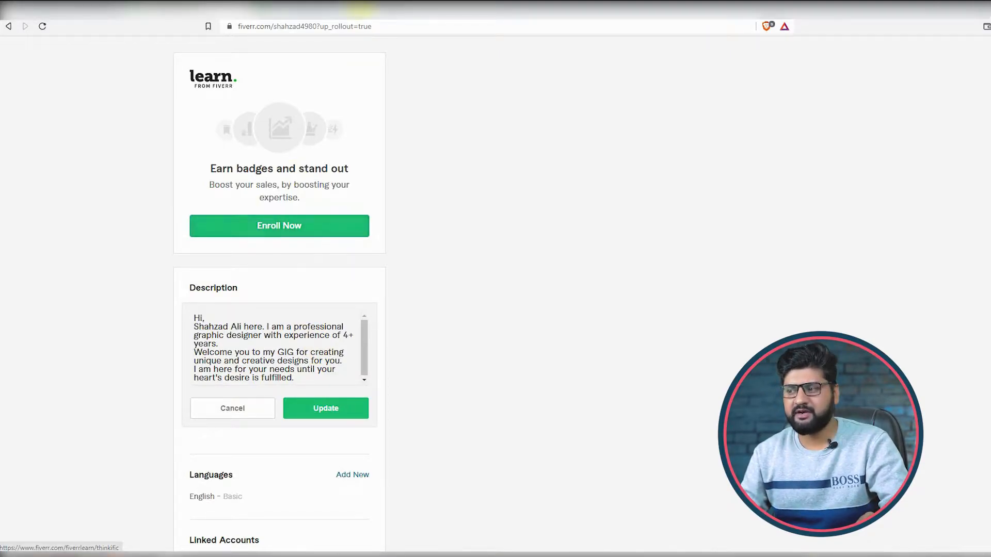
# - Search Fiverr's services for "graphics designer" in the tab showing the home page
pyautogui.click(336, 11)
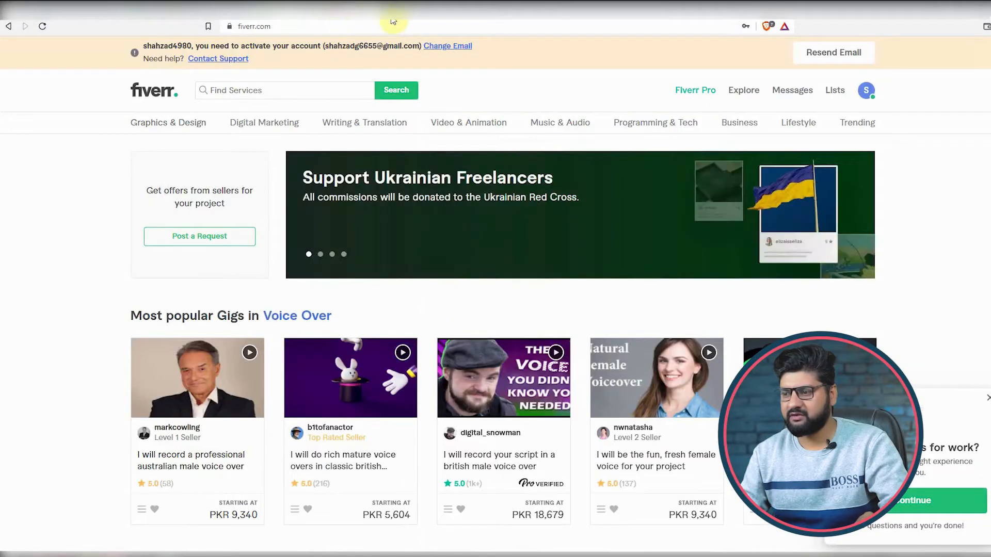
pyautogui.click(251, 93)
pyautogui.write('gr')
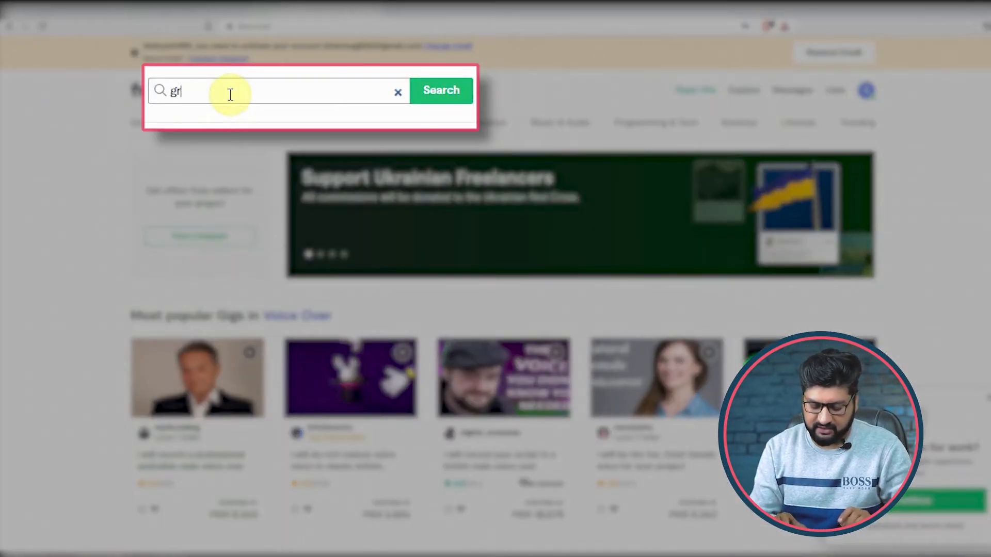
pyautogui.write('aphics desig')
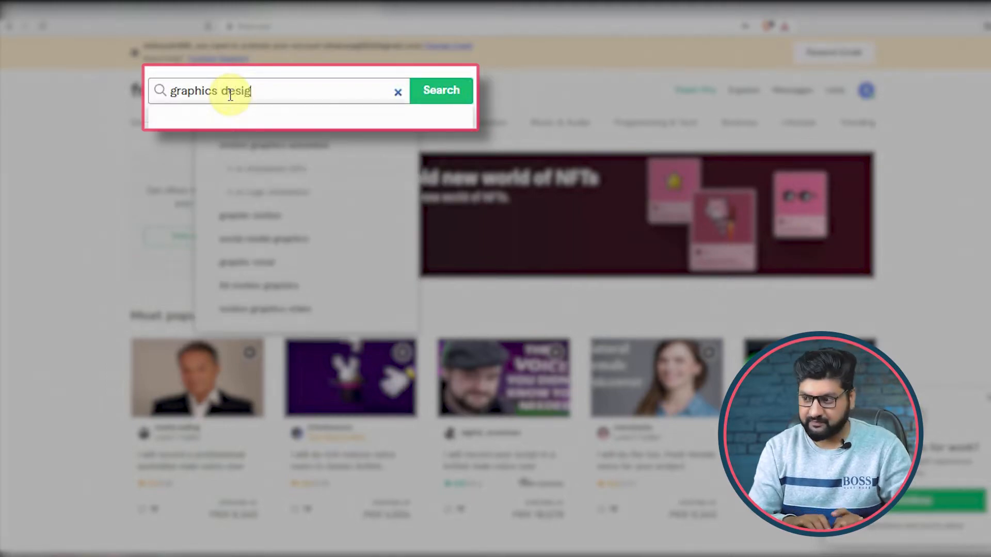
pyautogui.write('ner')
pyautogui.press('Return')
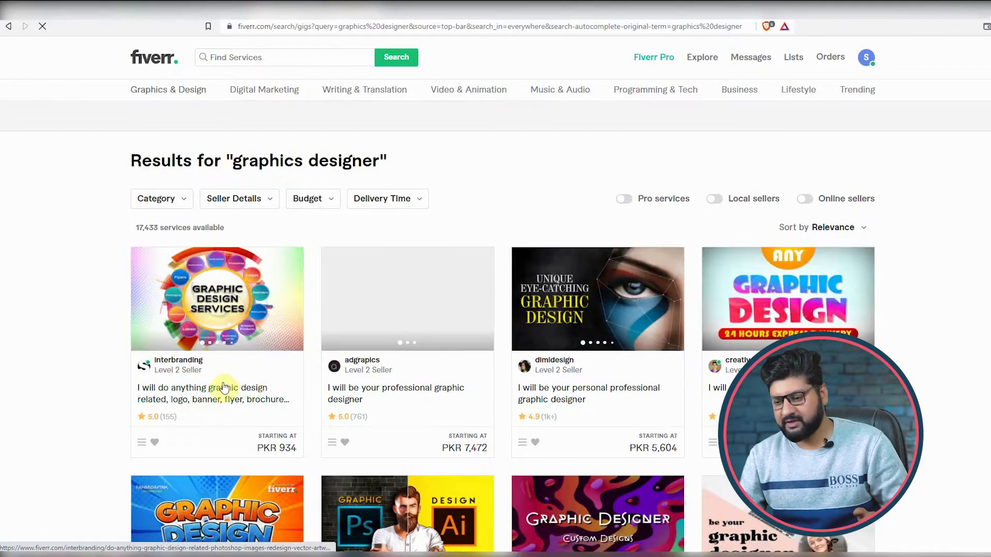
# - Open the interbranding graphic design gig and read the seller's own description in the seller information
pyautogui.click(211, 393)
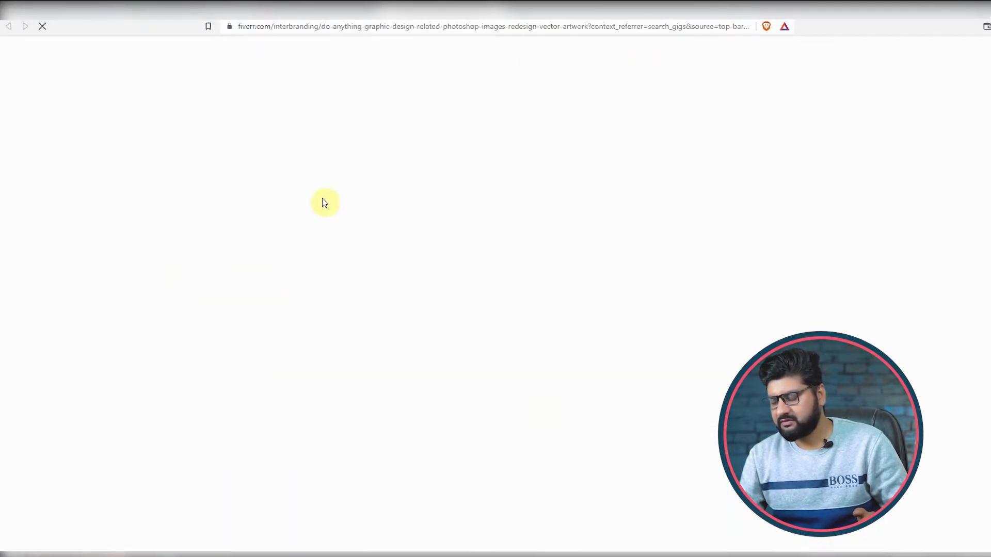
pyautogui.scroll(-8, 303, 220)
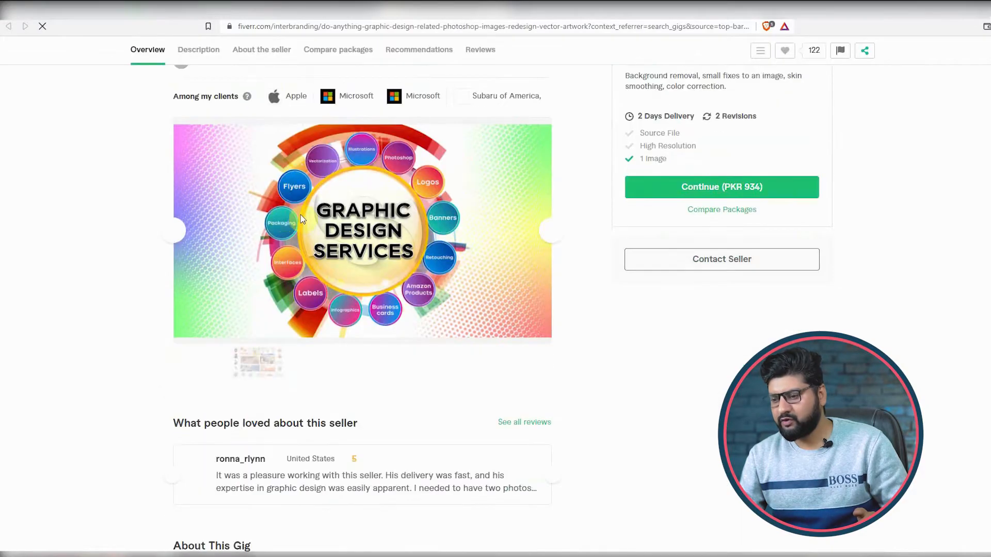
pyautogui.scroll(-2, 302, 219)
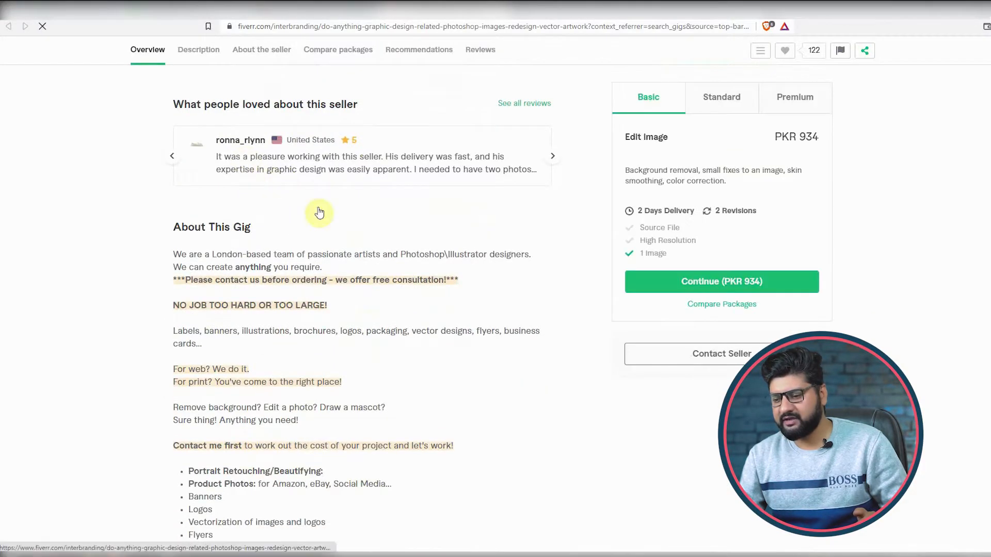
pyautogui.scroll(-5, 317, 210)
pyautogui.scroll(-6, 320, 221)
pyautogui.scroll(-3, 314, 279)
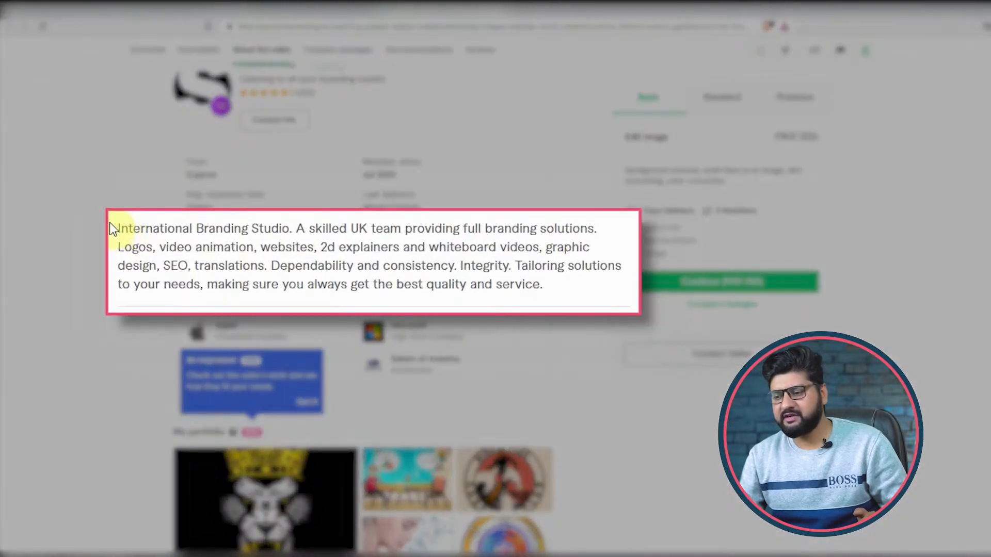
pyautogui.moveTo(114, 227); pyautogui.dragTo(562, 287)
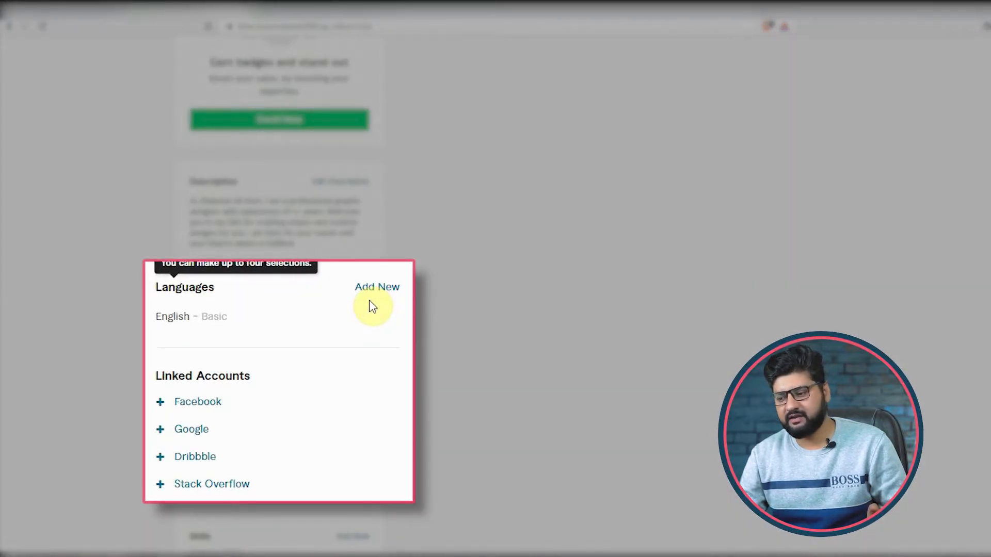
# - Add Urdu to the profile's languages with the level Fluent
pyautogui.click(376, 289)
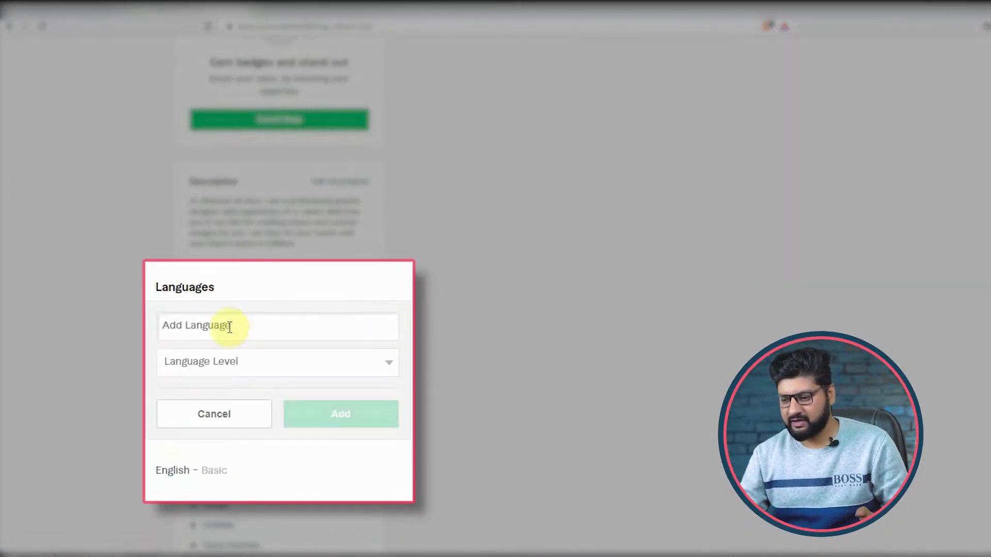
pyautogui.write('Urdu')
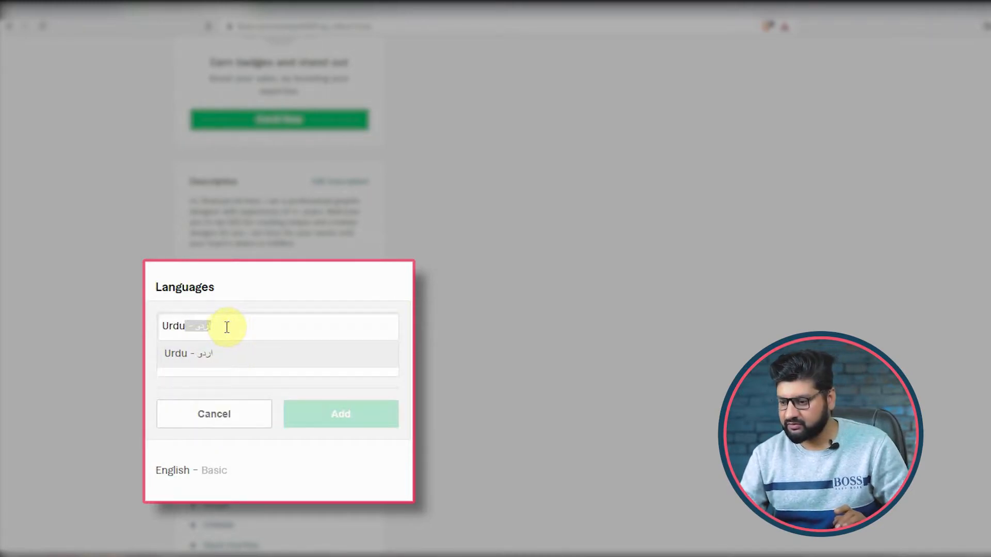
pyautogui.click(217, 353)
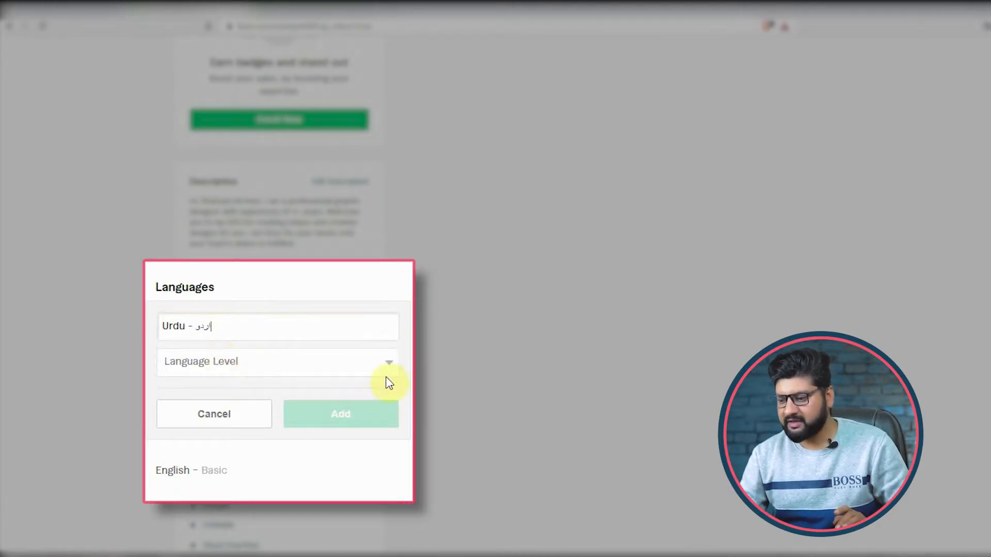
pyautogui.click(324, 364)
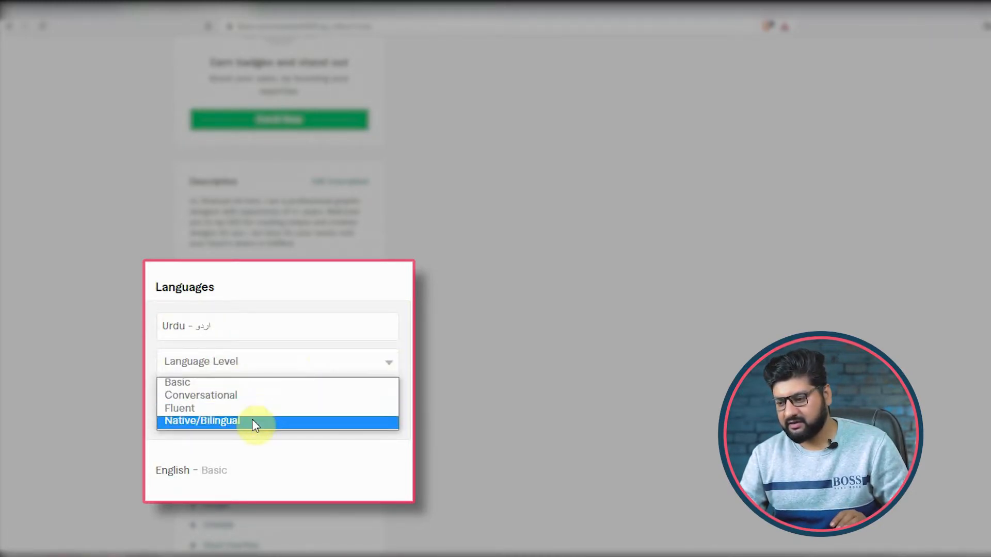
pyautogui.click(239, 407)
pyautogui.click(338, 416)
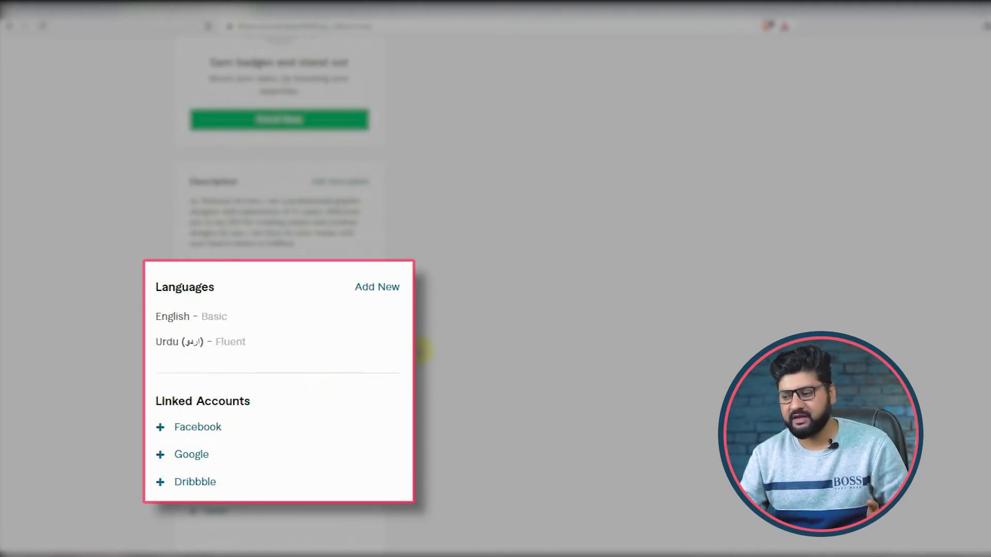
# - Add Arabic to the profile's languages with the level Basic
pyautogui.click(377, 288)
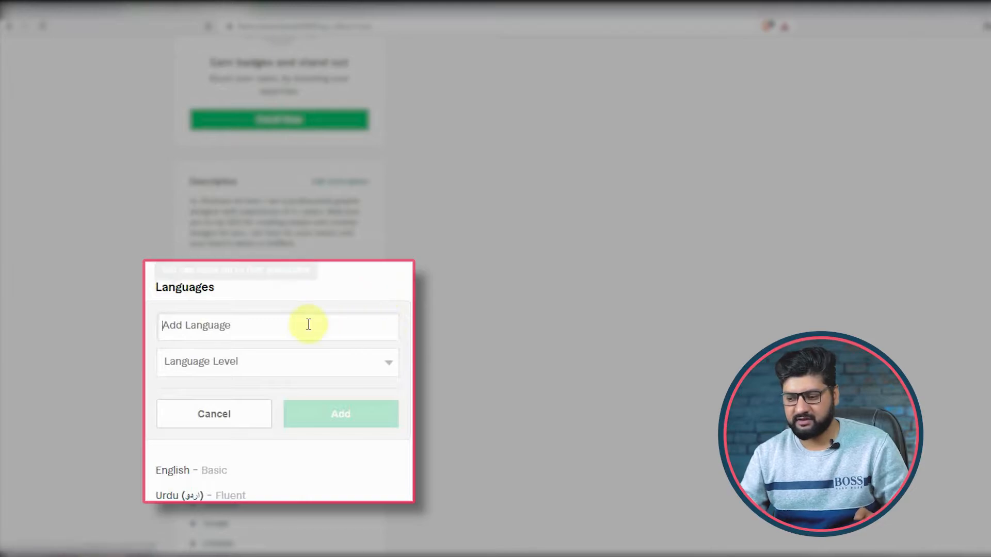
pyautogui.write('Arab')
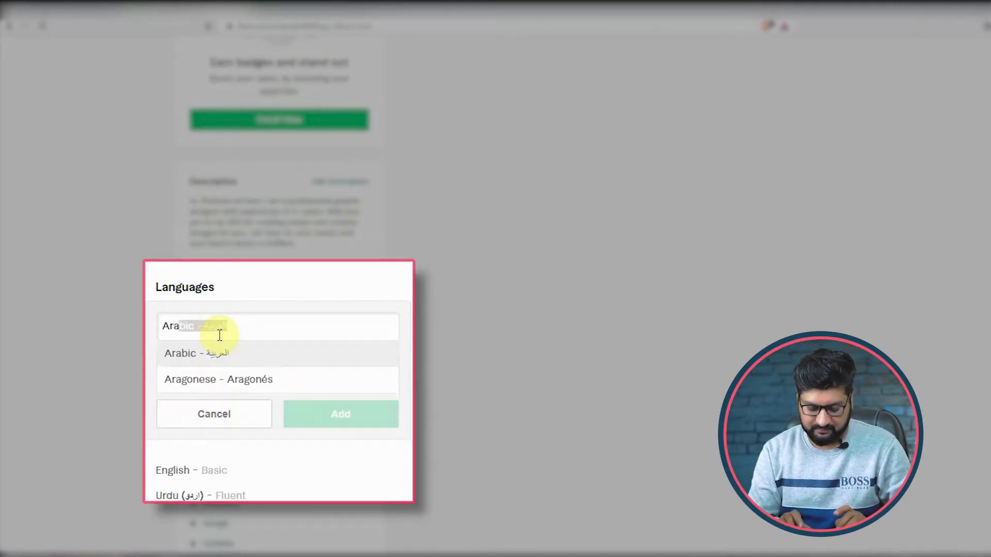
pyautogui.write('ic')
pyautogui.click(235, 351)
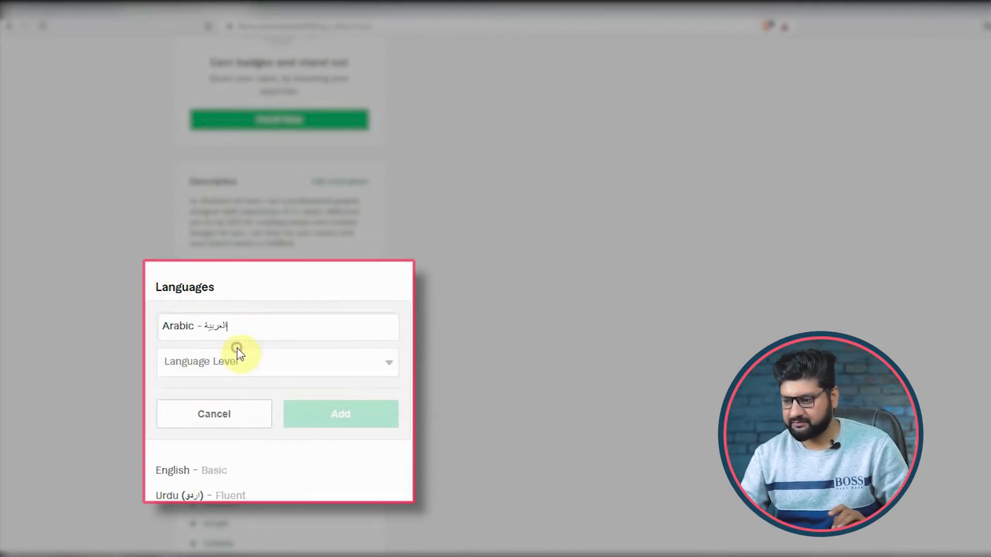
pyautogui.click(239, 364)
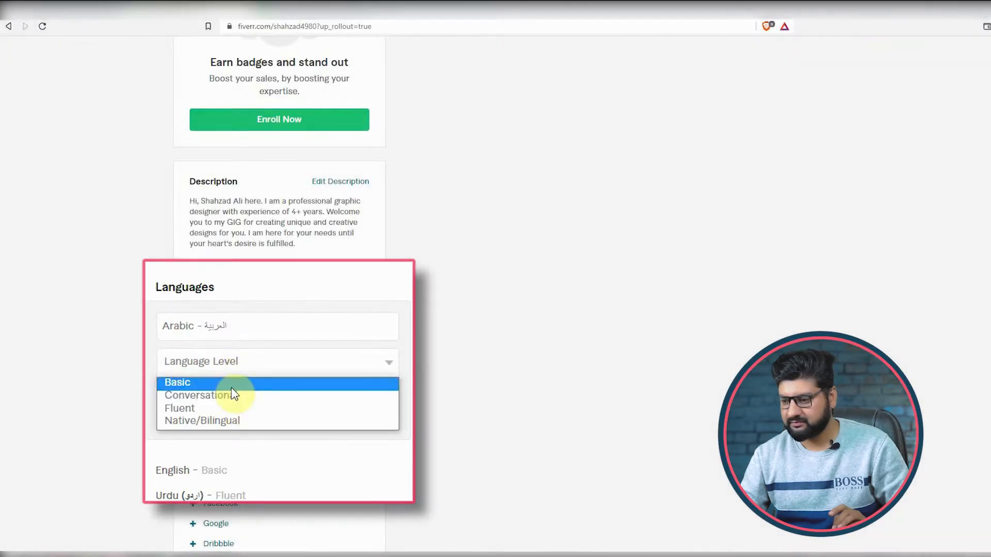
pyautogui.click(231, 388)
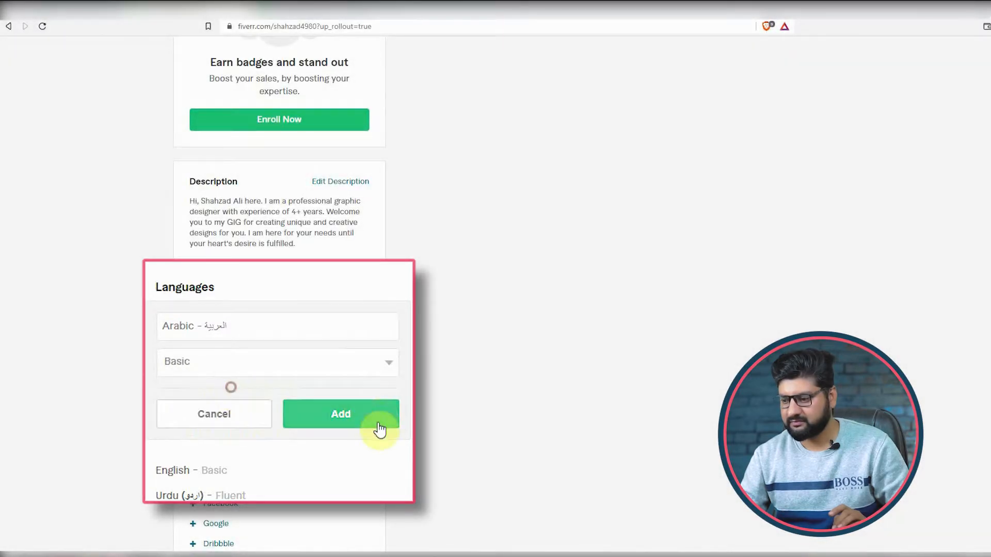
pyautogui.click(374, 424)
pyautogui.scroll(-3, 345, 360)
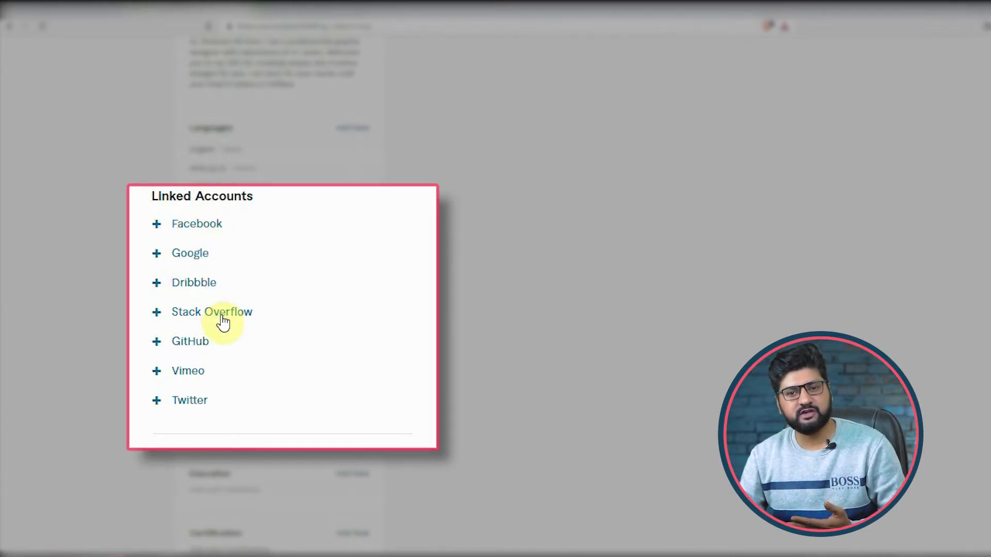
pyautogui.click(201, 225)
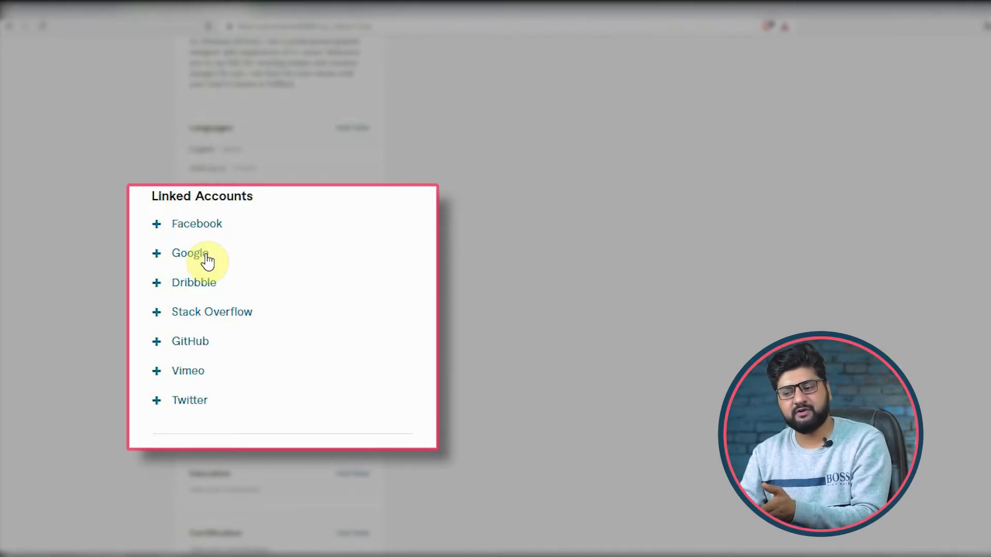
# - Add Graphic design to the profile's skills with the experience level Expert
pyautogui.scroll(-3, 225, 271)
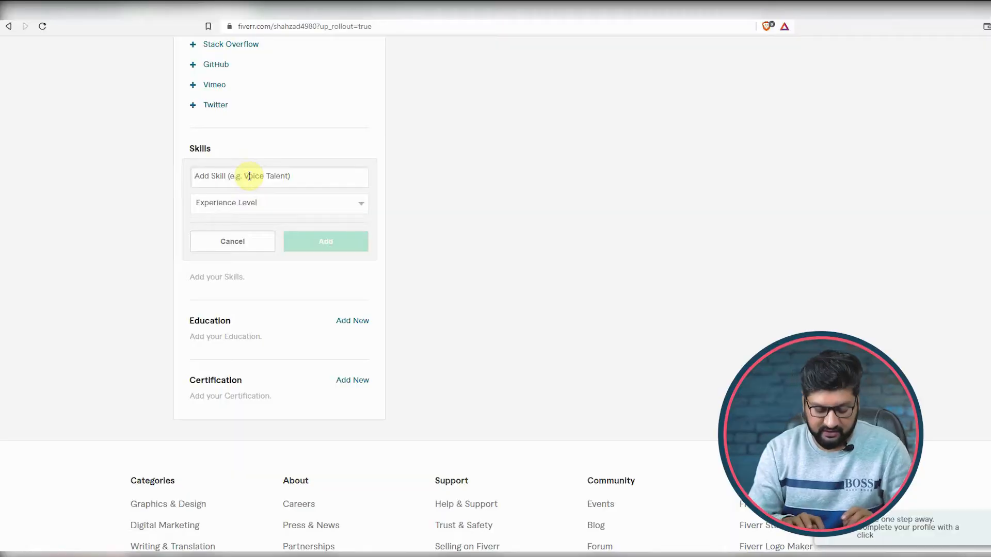
pyautogui.write('gra')
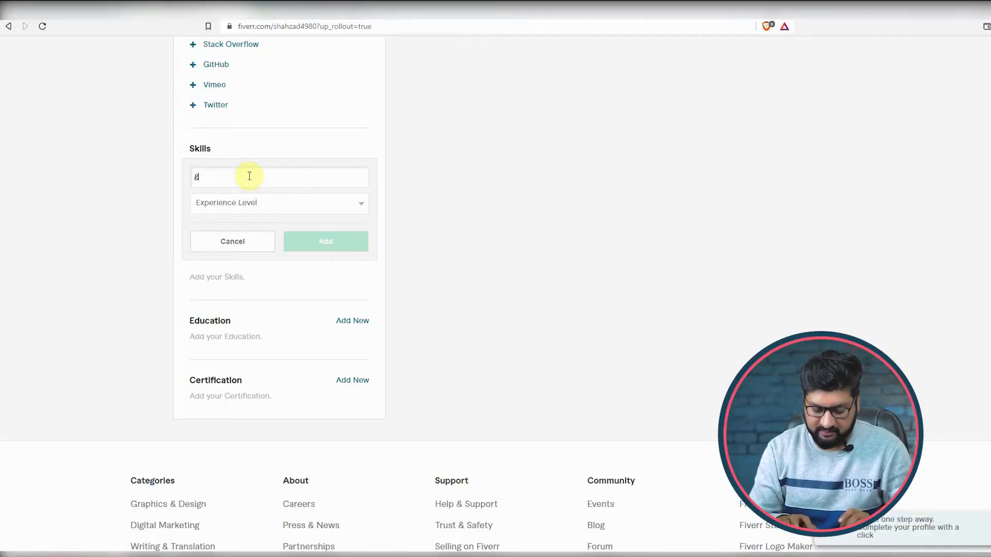
pyautogui.write('phics')
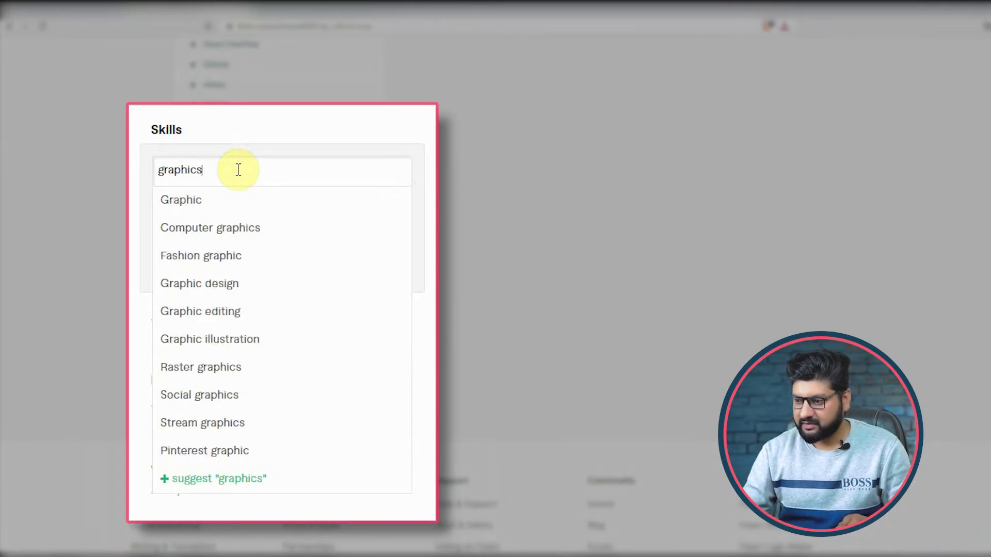
pyautogui.click(227, 284)
pyautogui.click(308, 207)
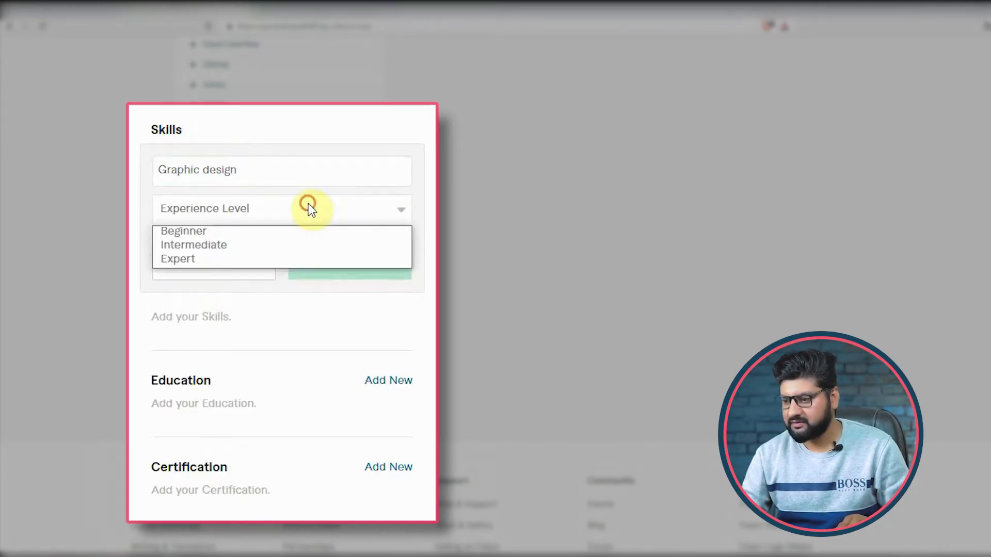
pyautogui.click(229, 259)
pyautogui.click(354, 267)
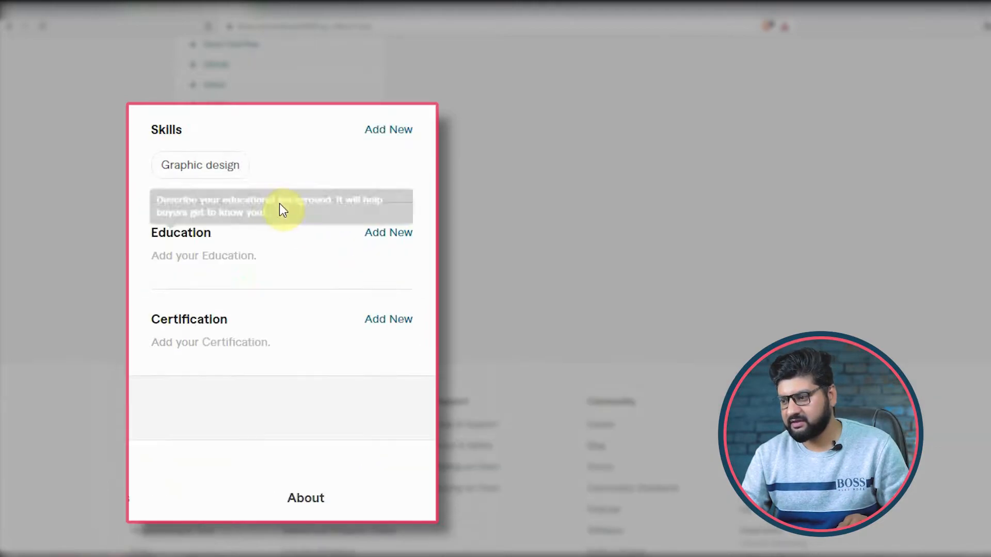
# - Add Photo editing as another profile skill with the experience level Expert
pyautogui.click(376, 134)
pyautogui.click(235, 168)
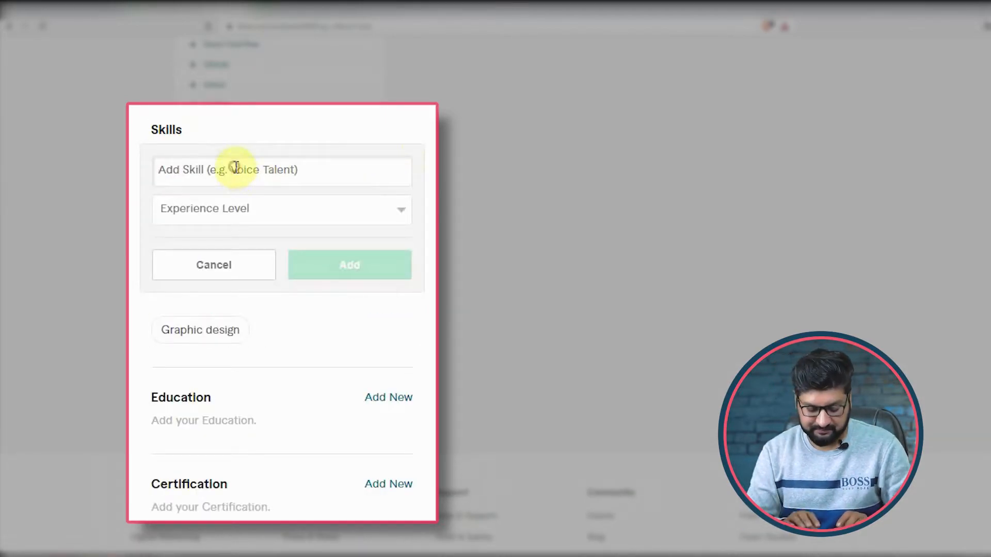
pyautogui.write('Gra')
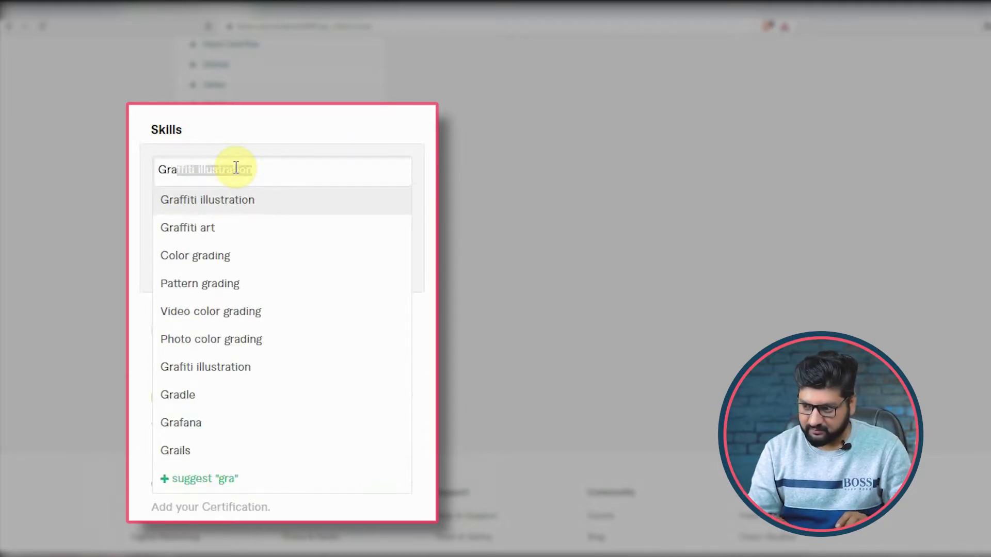
pyautogui.press('BackSpace')
pyautogui.press('BackSpace')
pyautogui.press('BackSpace')
pyautogui.write('pho')
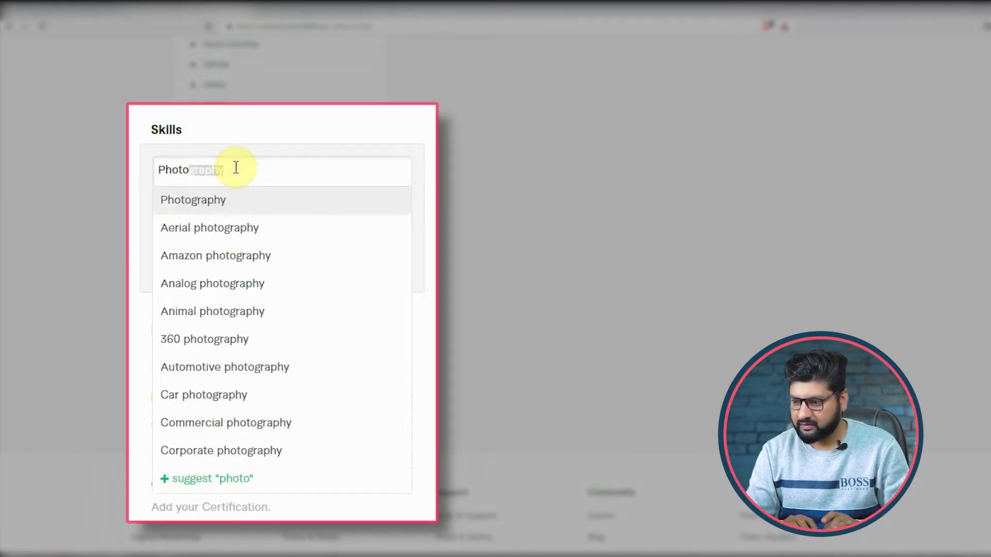
pyautogui.write('to')
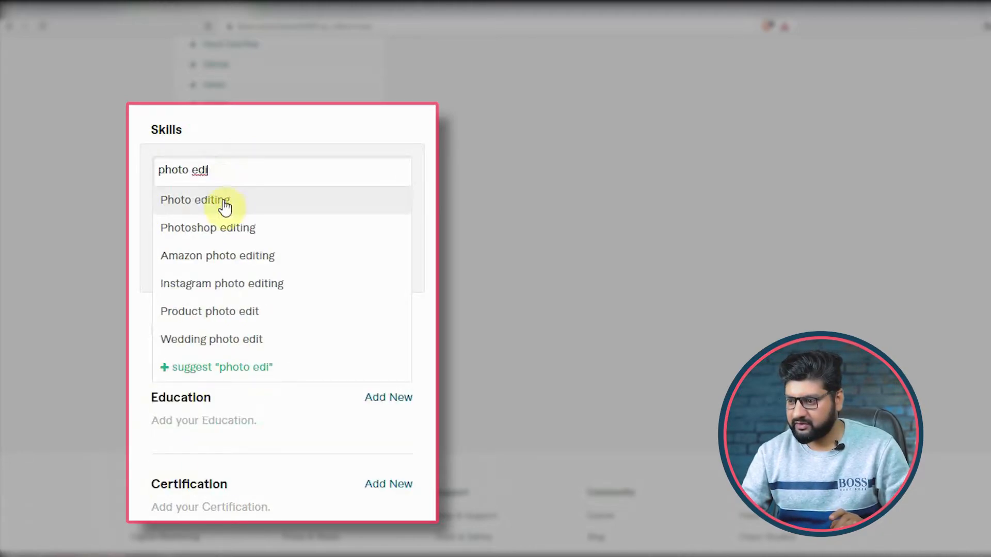
pyautogui.click(223, 200)
pyautogui.click(317, 209)
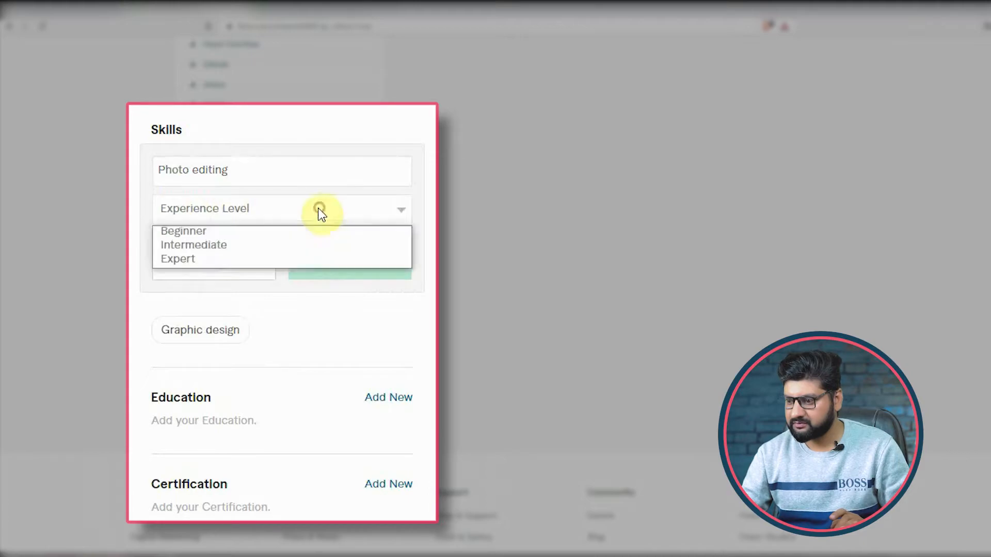
pyautogui.click(221, 258)
pyautogui.click(342, 266)
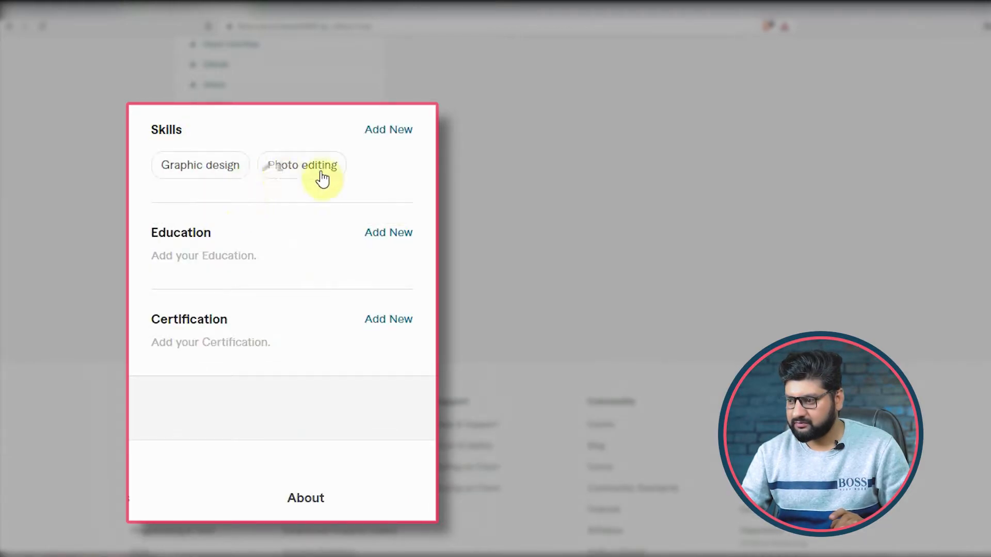
# - Add Logo design to the skills section with the experience level Expert
pyautogui.click(387, 133)
pyautogui.click(243, 173)
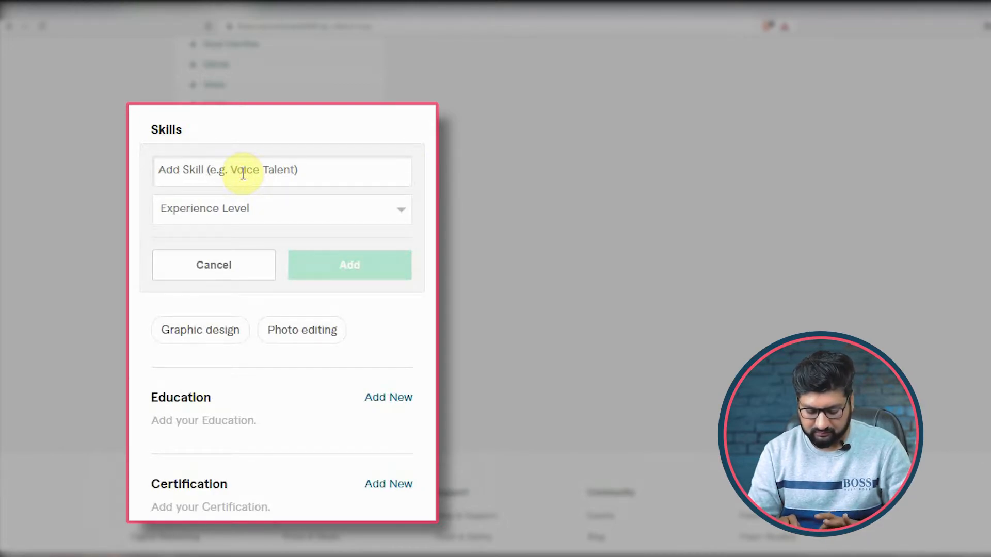
pyautogui.write('logo design')
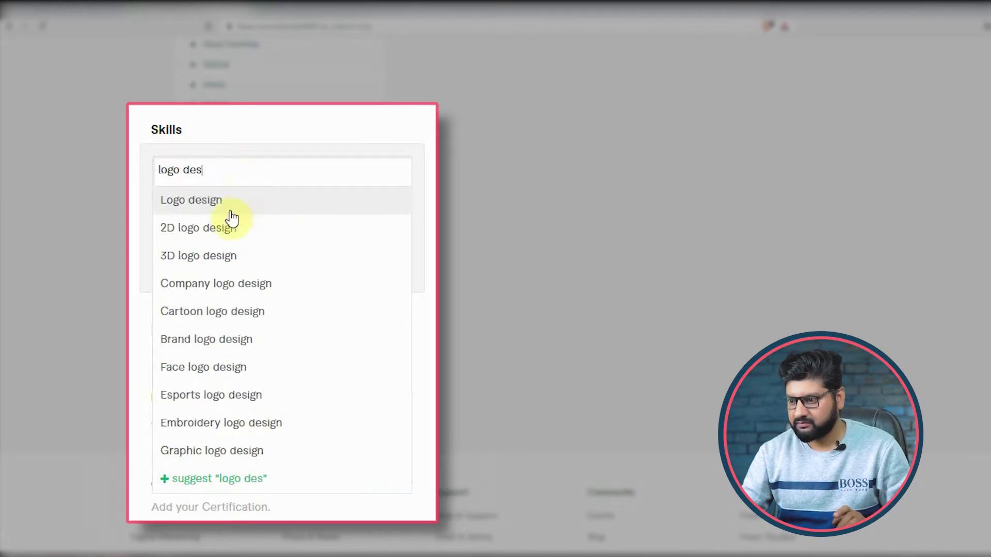
pyautogui.click(231, 215)
pyautogui.click(317, 214)
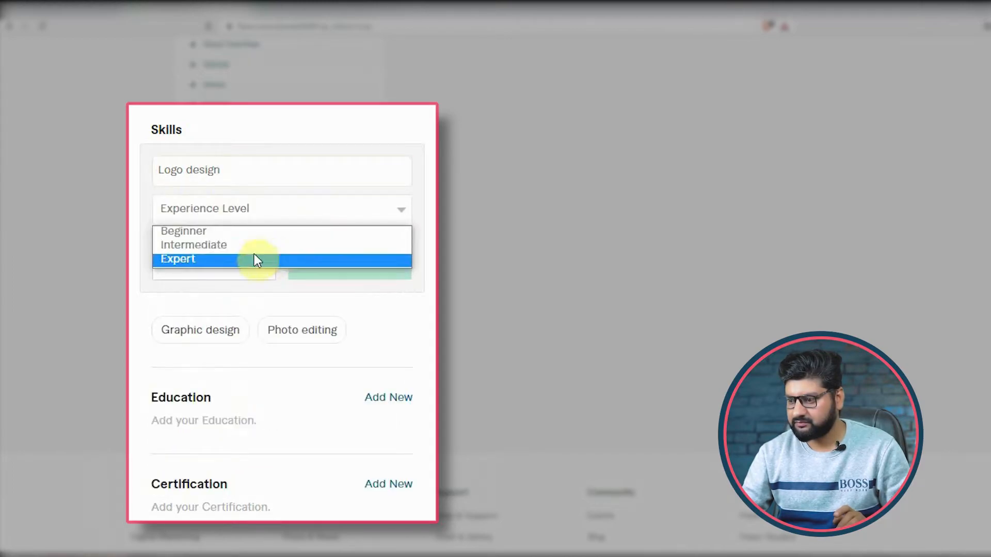
pyautogui.click(254, 260)
pyautogui.click(364, 271)
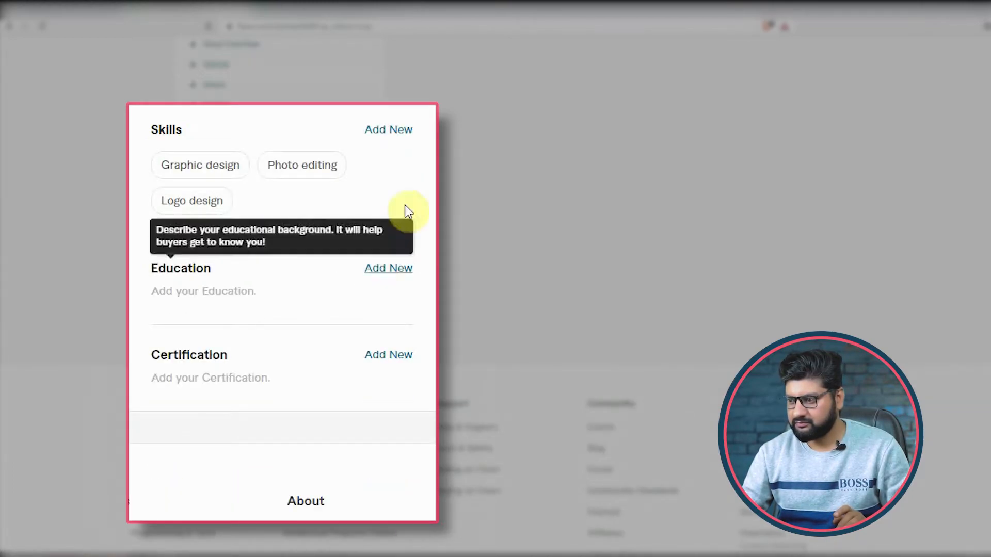
# - Add Stationery design to the skills section with the experience level Expert
pyautogui.click(389, 130)
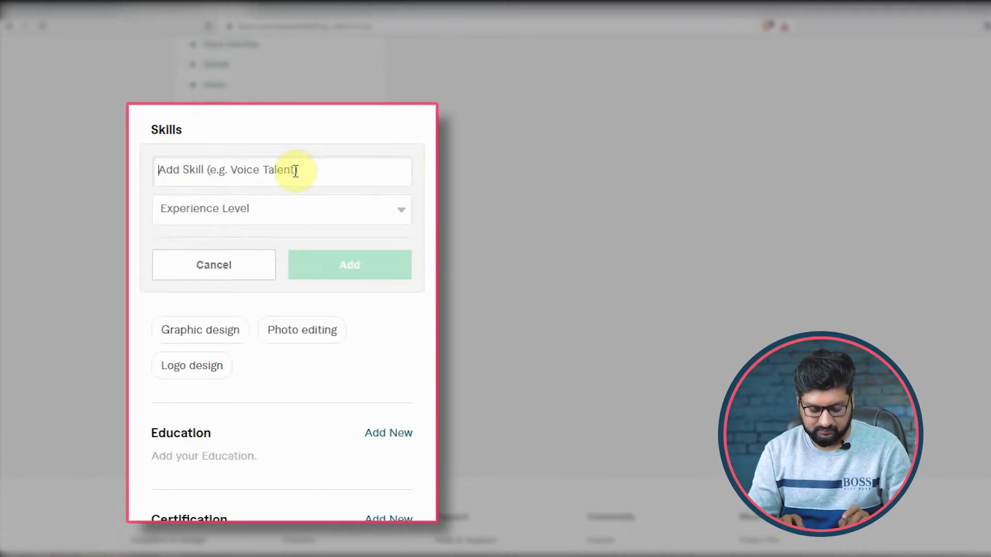
pyautogui.write('stat')
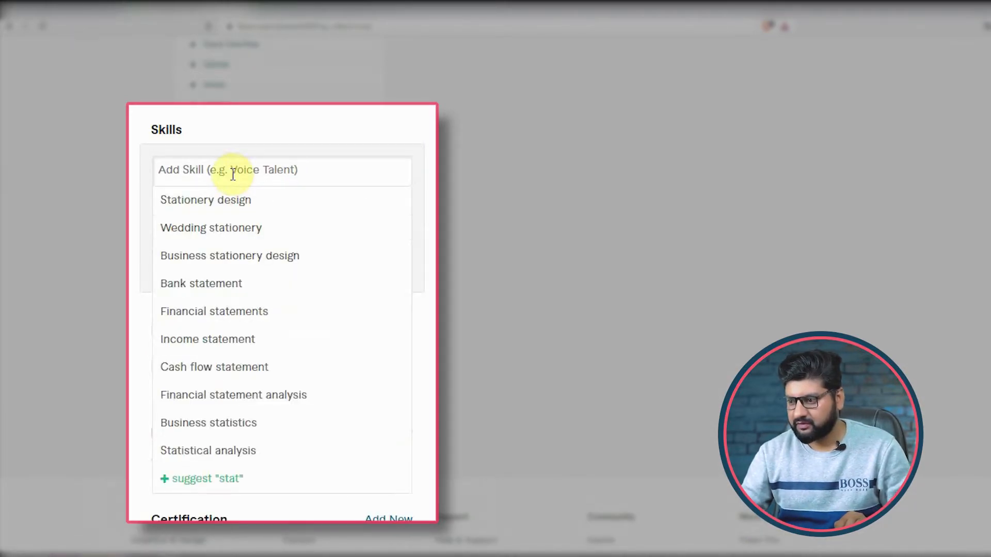
pyautogui.click(268, 201)
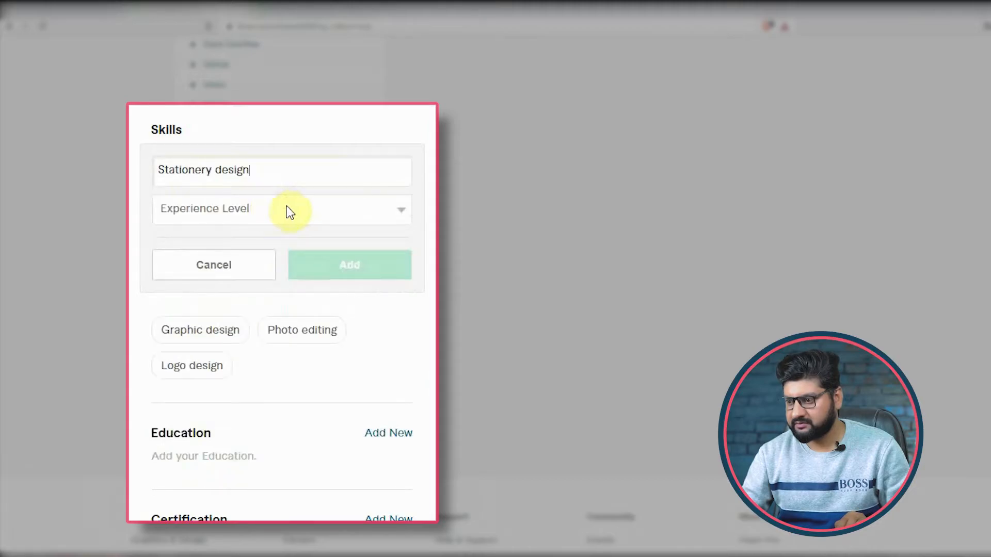
pyautogui.click(299, 206)
pyautogui.click(244, 258)
pyautogui.click(353, 265)
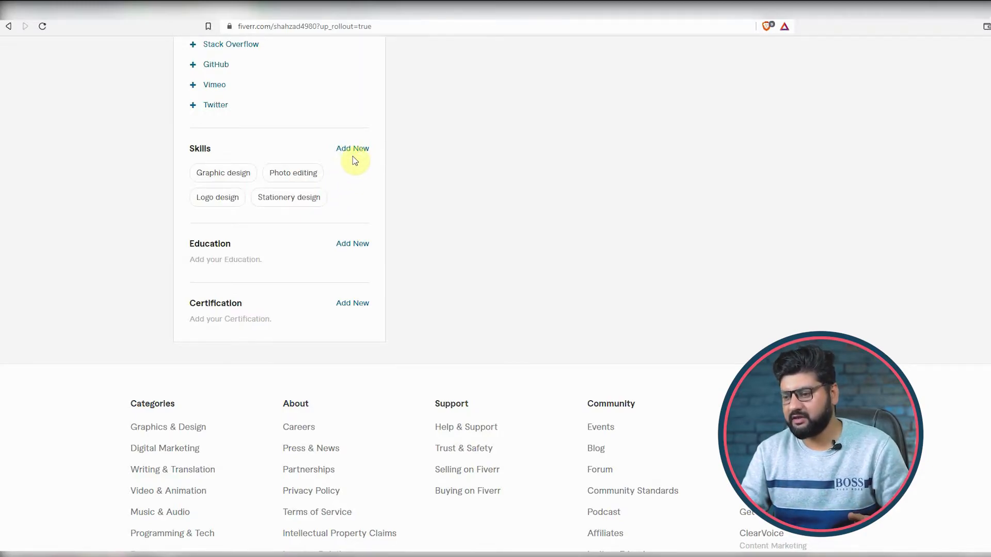
# - Start a new education entry with the country Pakistan and the university Punjab University Lahore
pyautogui.scroll(-2, 354, 183)
pyautogui.click(353, 138)
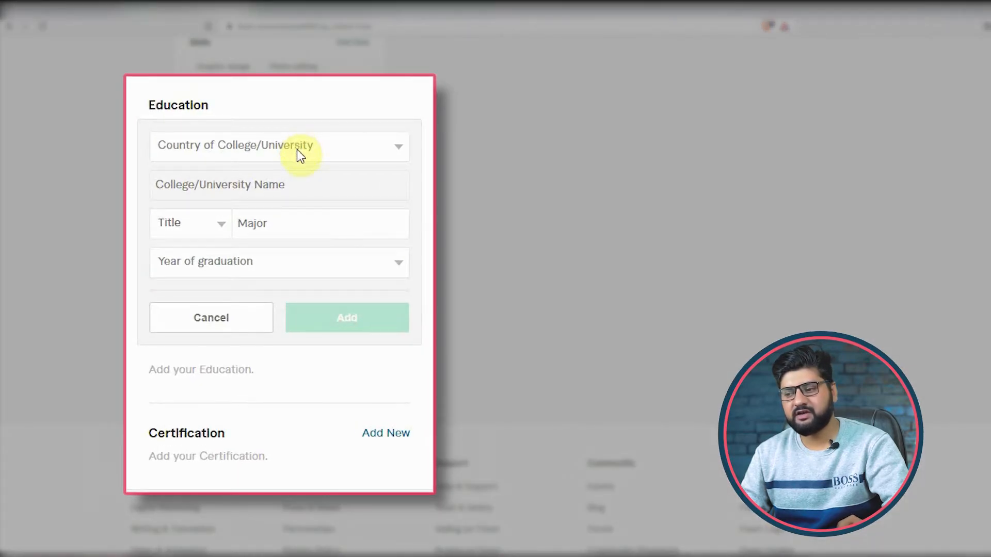
pyautogui.click(297, 152)
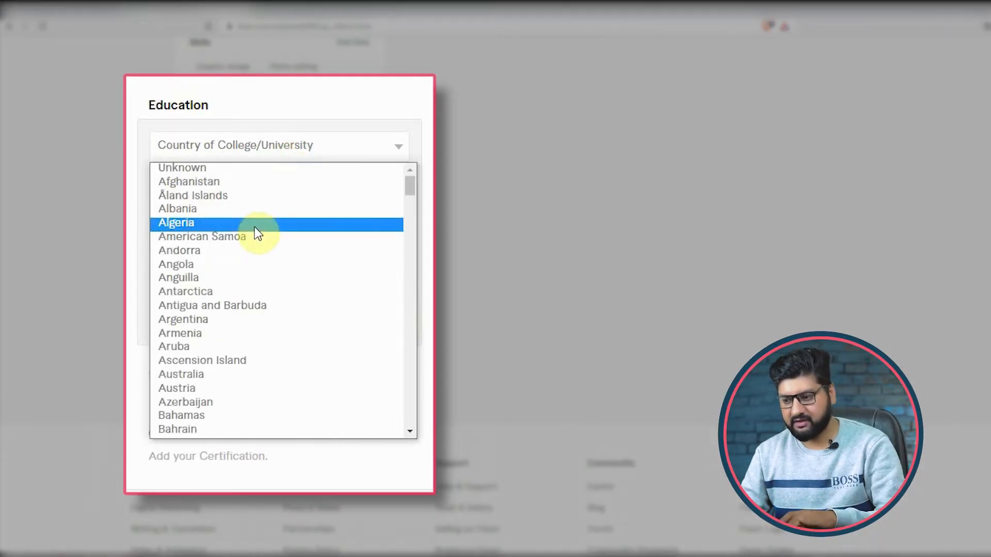
pyautogui.press('p')
pyautogui.click(240, 430)
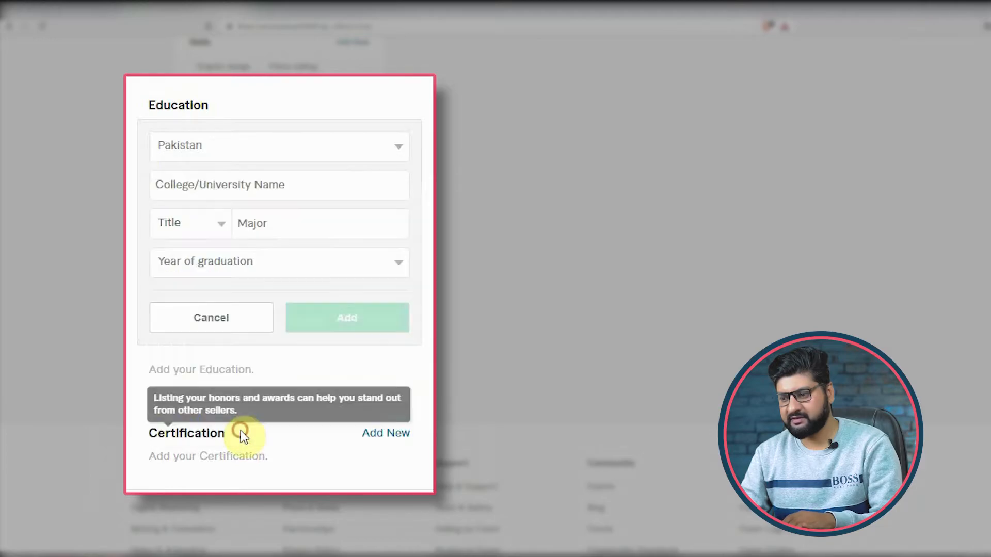
pyautogui.click(294, 185)
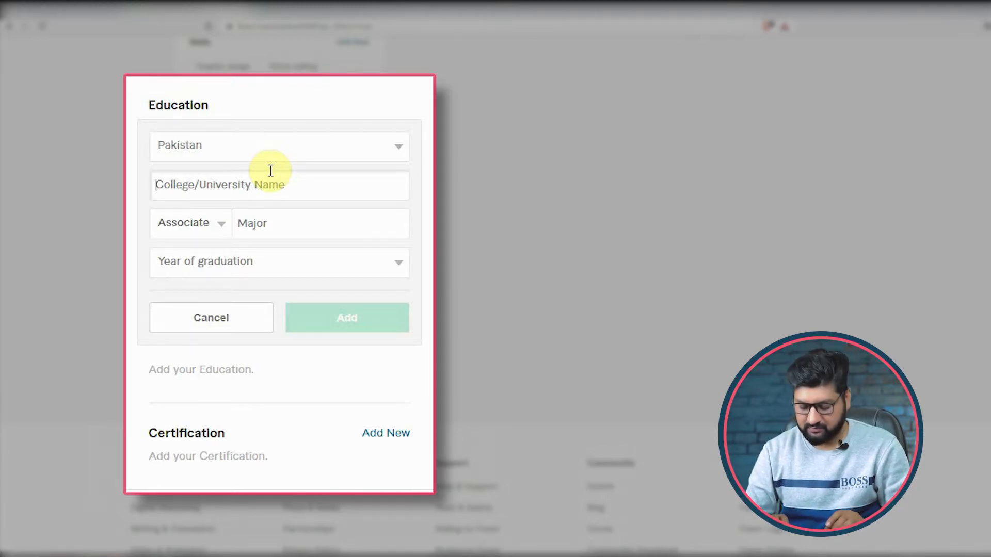
pyautogui.write('Pun')
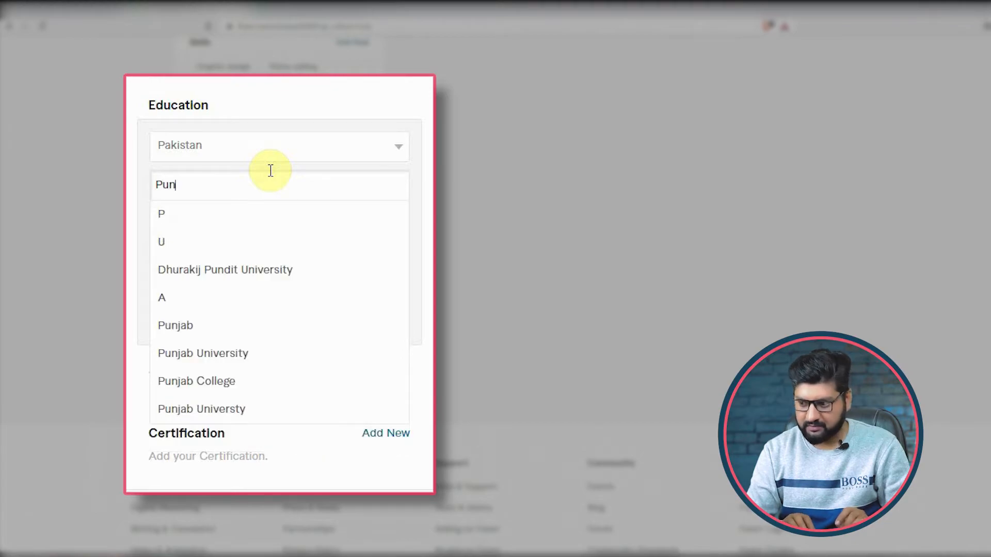
pyautogui.write('jab Uni')
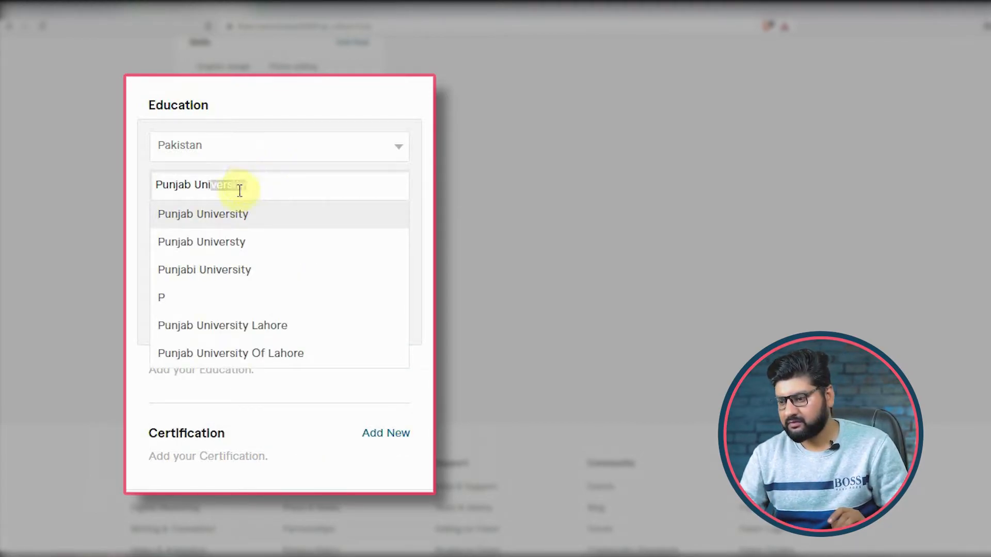
pyautogui.click(273, 330)
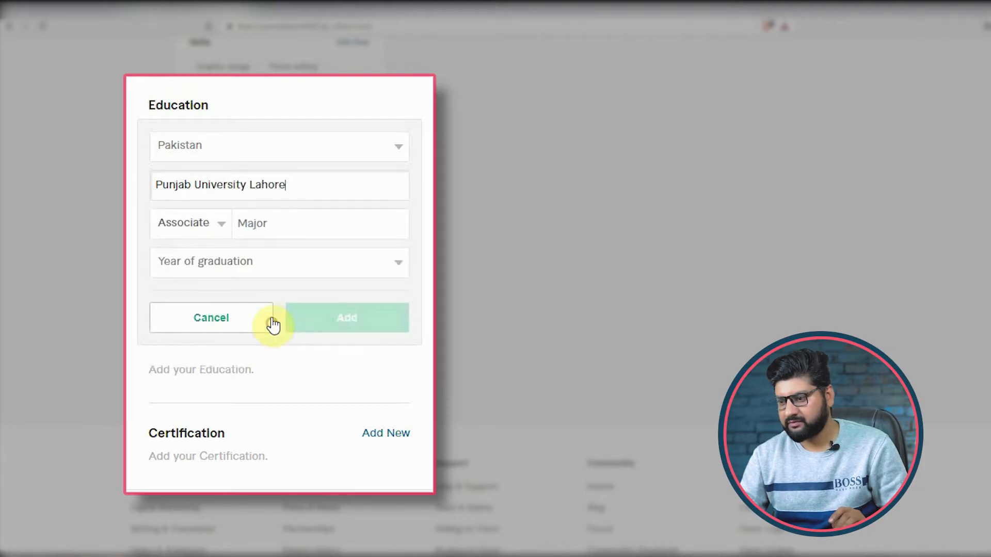
# - Set the degree title to M.B.A., the major to Marketingmanagement and the graduation year to 2016, and add the education entry
pyautogui.click(203, 221)
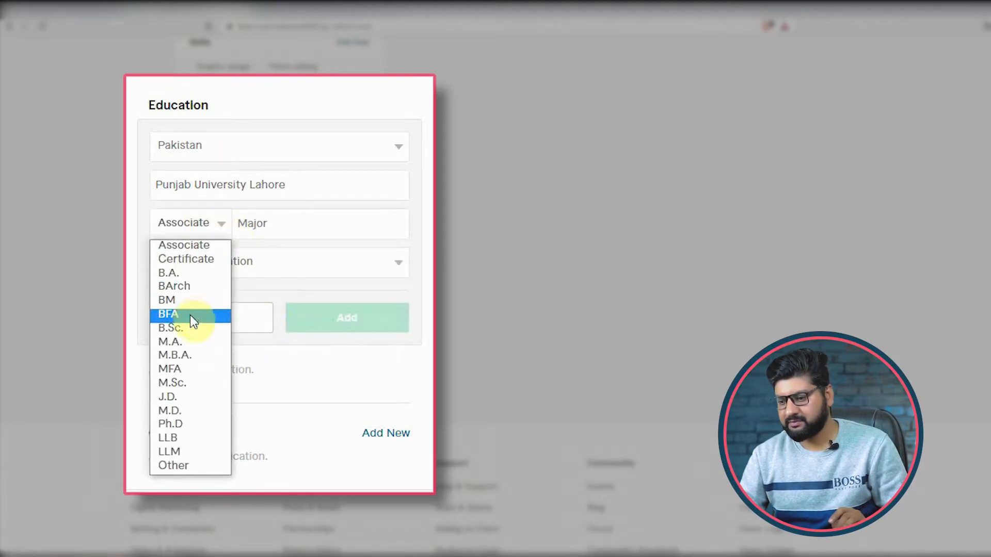
pyautogui.click(195, 355)
pyautogui.click(289, 228)
pyautogui.write('Market')
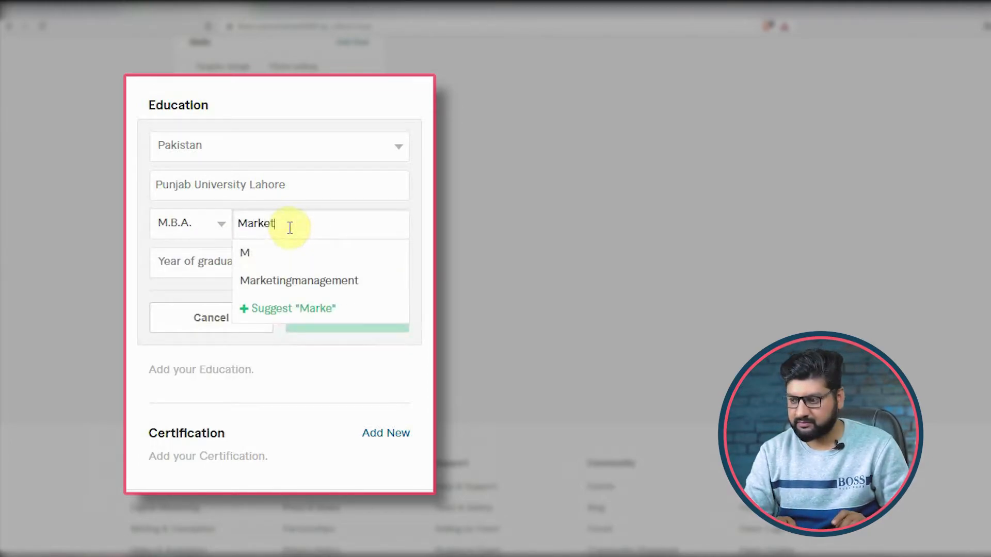
pyautogui.click(294, 281)
pyautogui.click(251, 269)
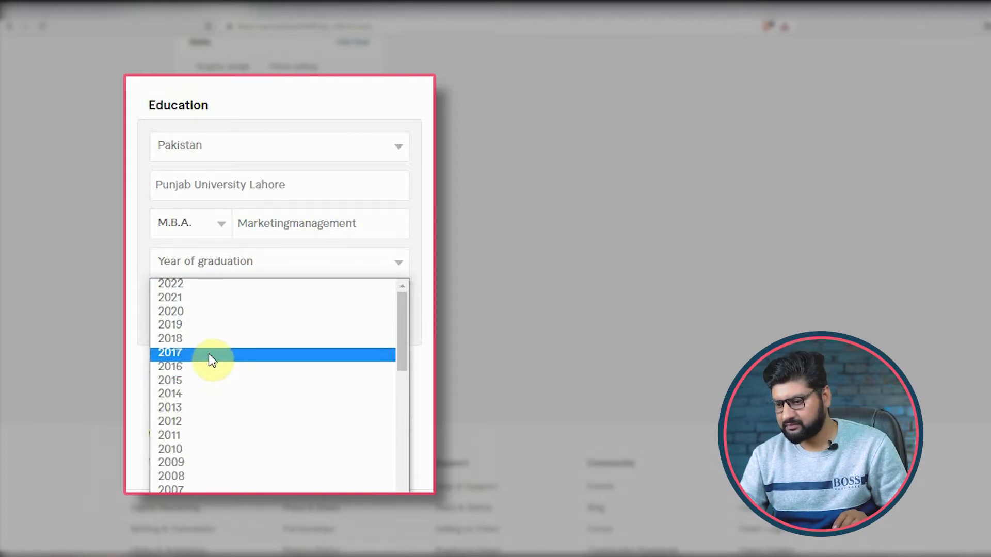
pyautogui.click(208, 368)
pyautogui.click(338, 318)
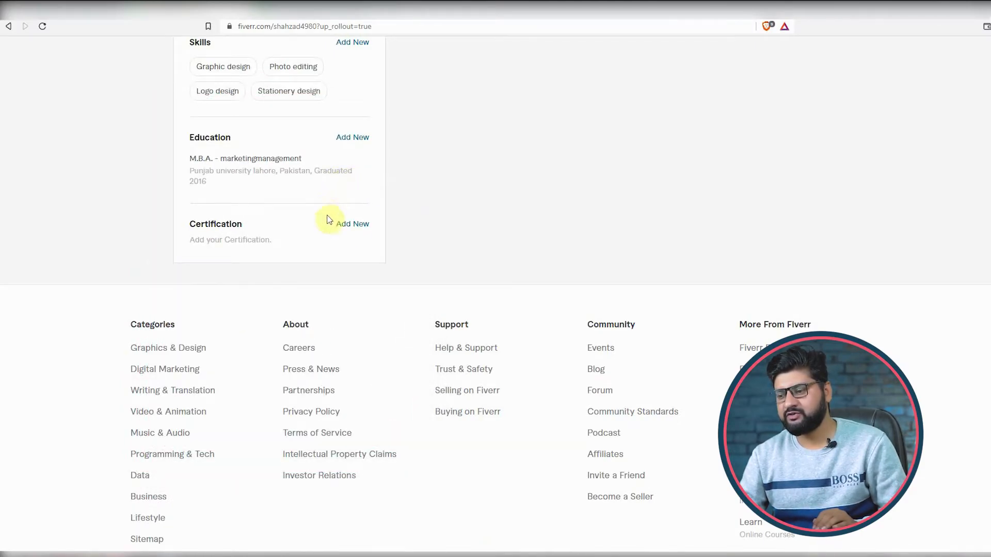
# - Start a new certification entry with Graphics Design as the certificate name
pyautogui.click(357, 224)
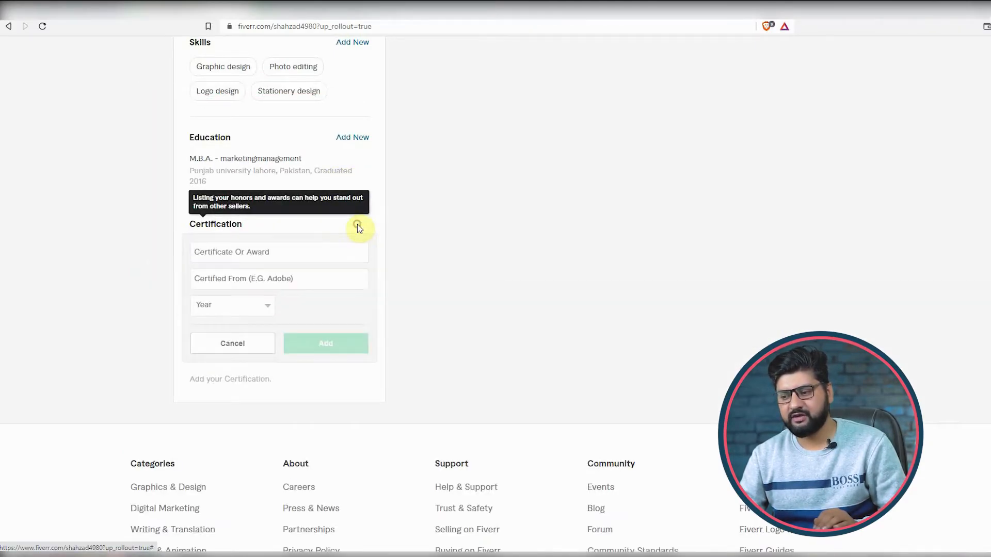
pyautogui.click(280, 252)
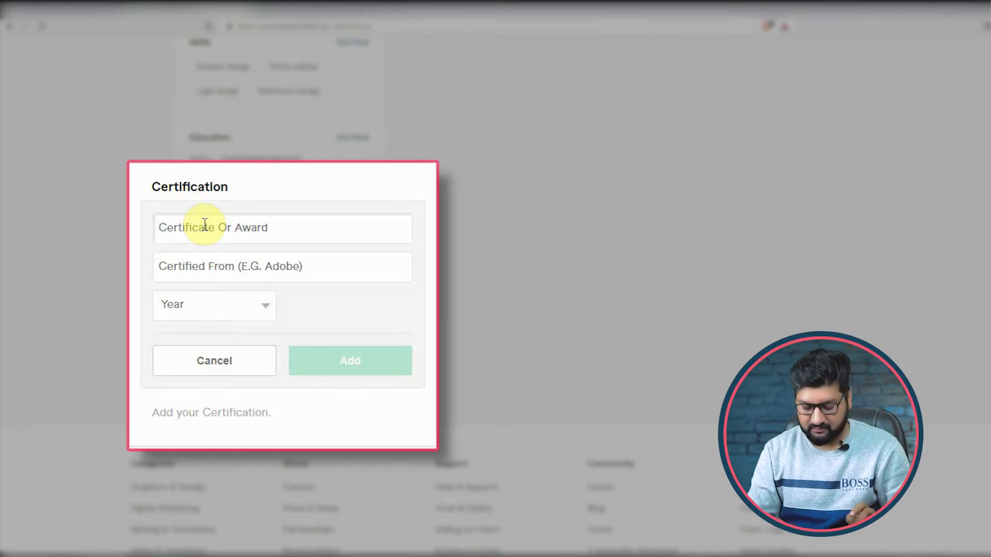
pyautogui.write('Grap')
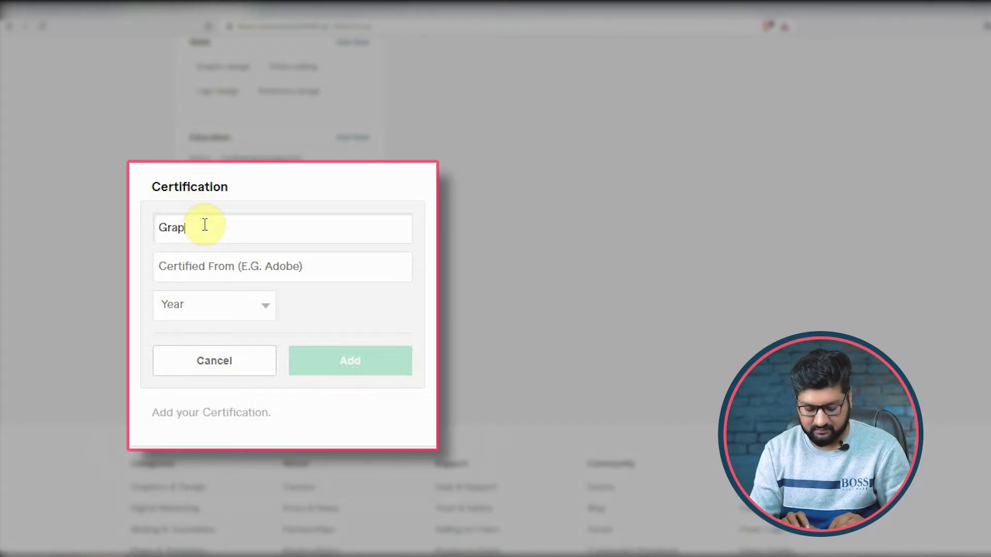
pyautogui.write('hics Design')
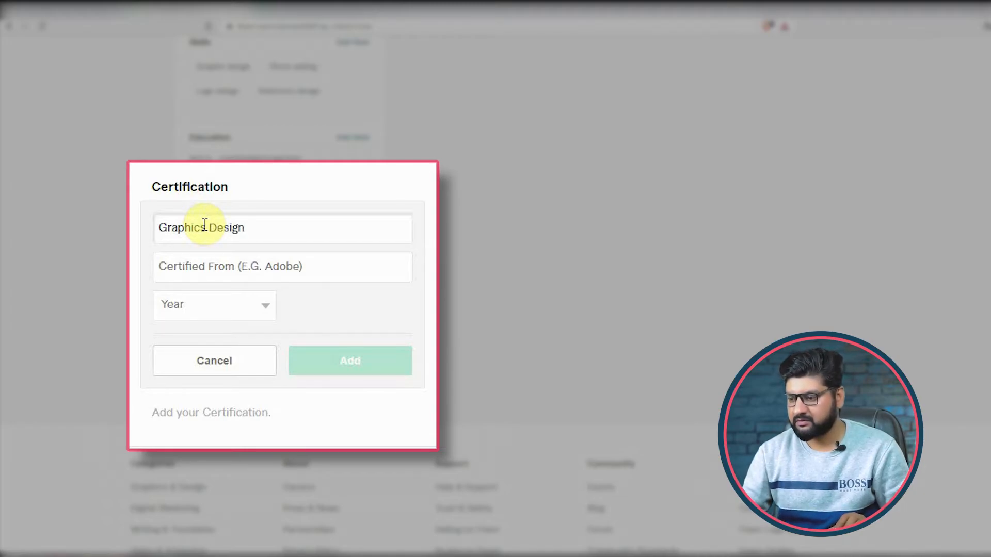
# - Enter Infintives Training Institute as the certificate's issuer, set the year to 2019 and add the certification
pyautogui.click(230, 266)
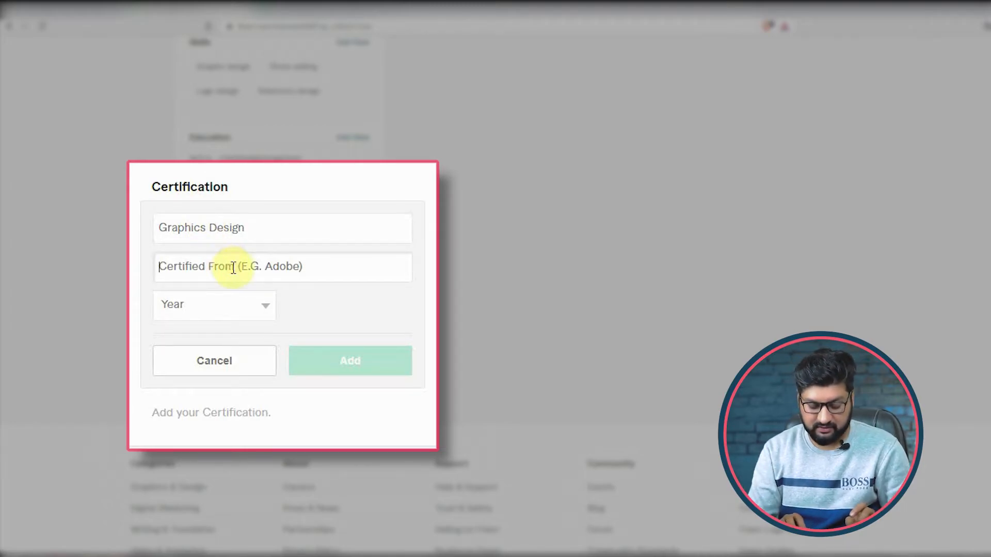
pyautogui.write('I')
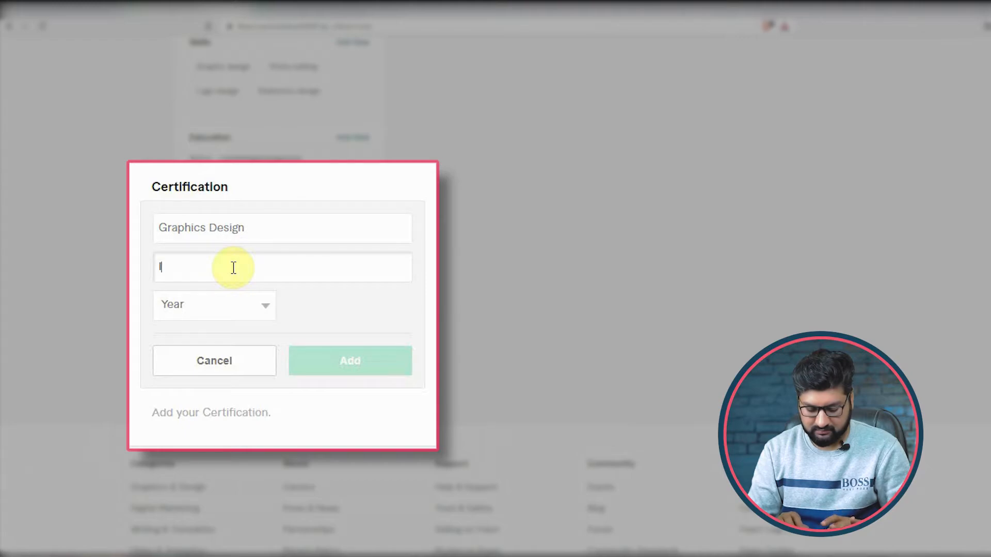
pyautogui.write('nfinti')
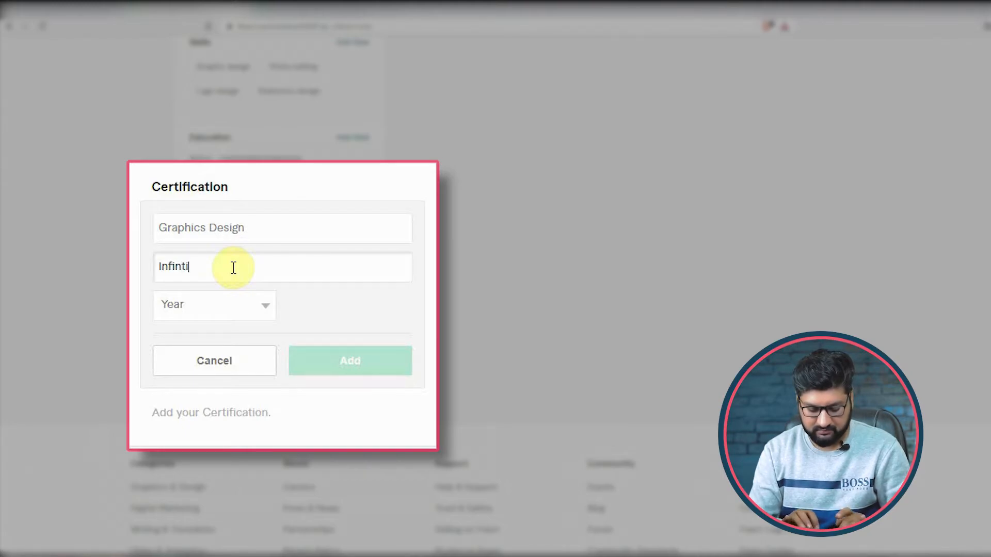
pyautogui.write('ves Trai')
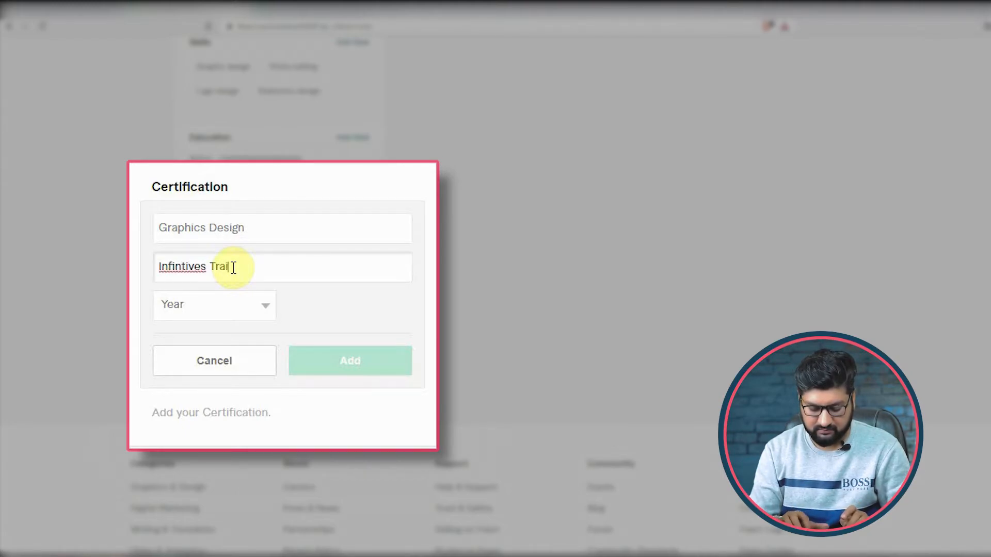
pyautogui.write('ning Ins')
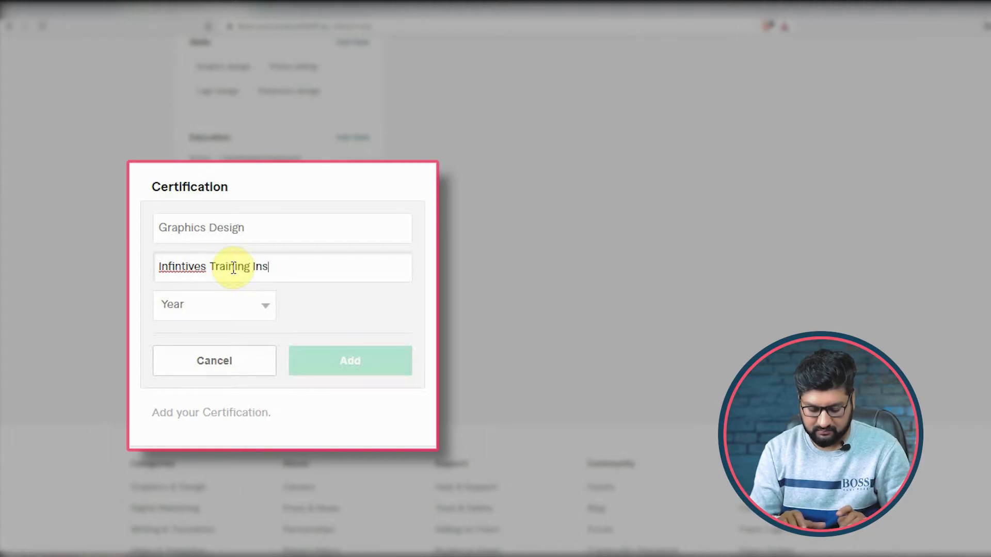
pyautogui.write('titute')
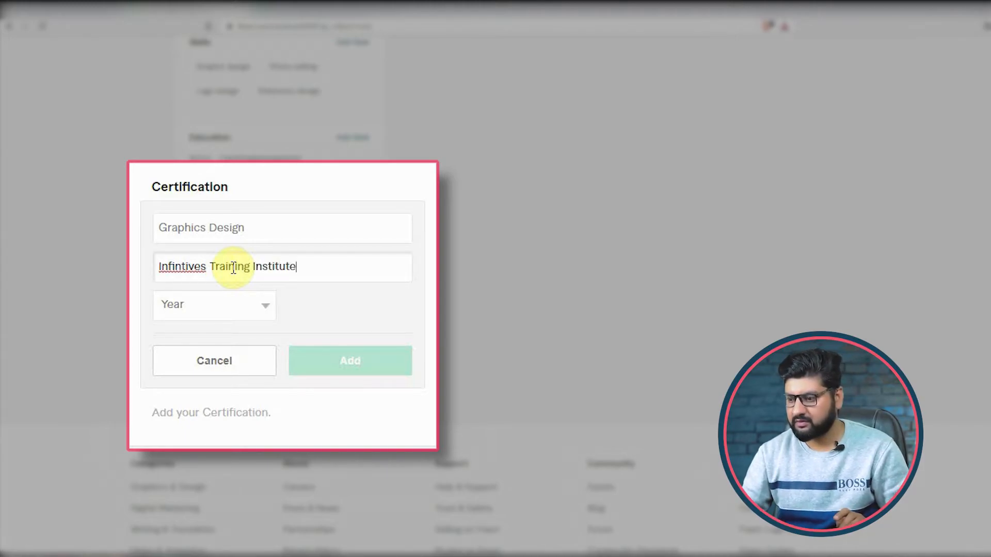
pyautogui.click(214, 310)
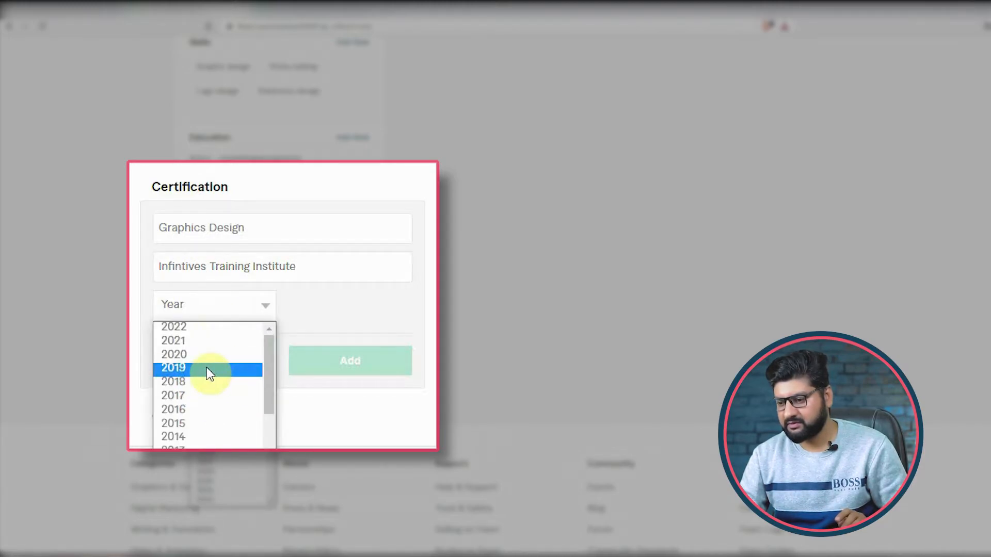
pyautogui.click(206, 367)
pyautogui.click(355, 358)
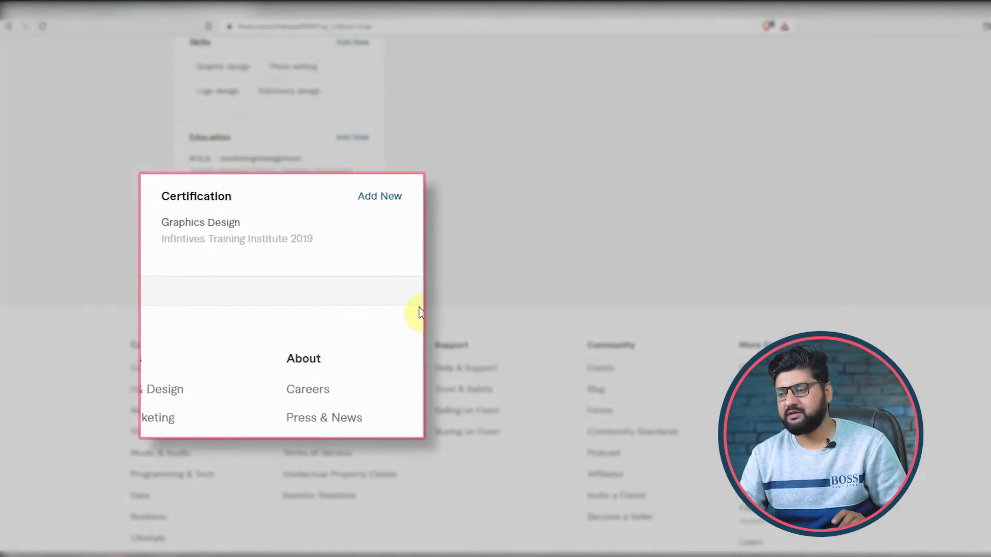
# - Open the account settings and enter the account holder's full name
pyautogui.scroll(5, 405, 273)
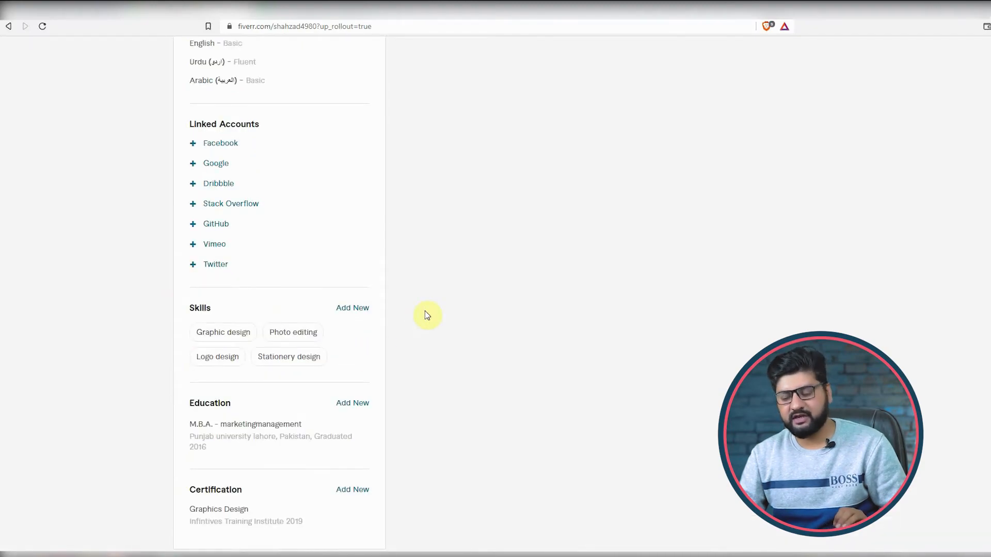
pyautogui.scroll(10, 453, 315)
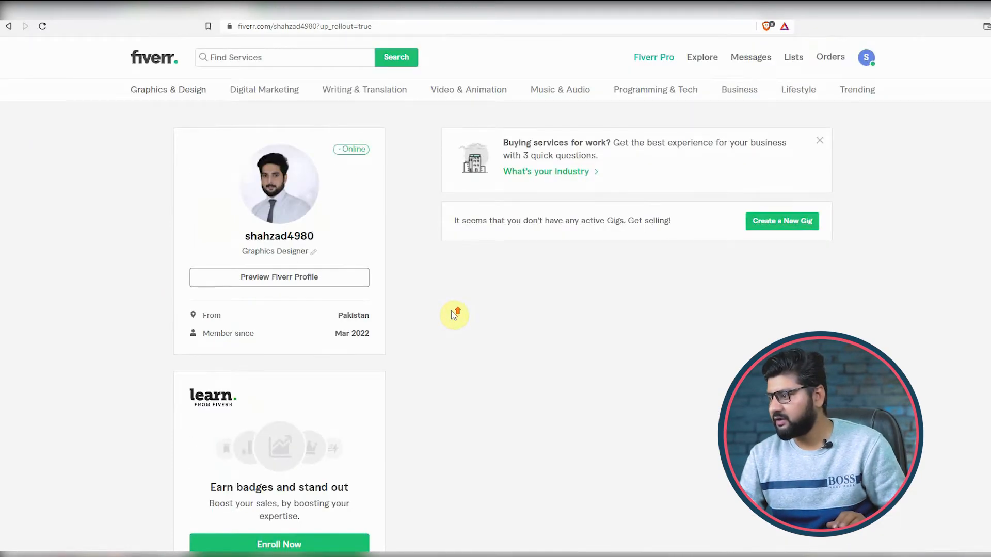
pyautogui.click(797, 217)
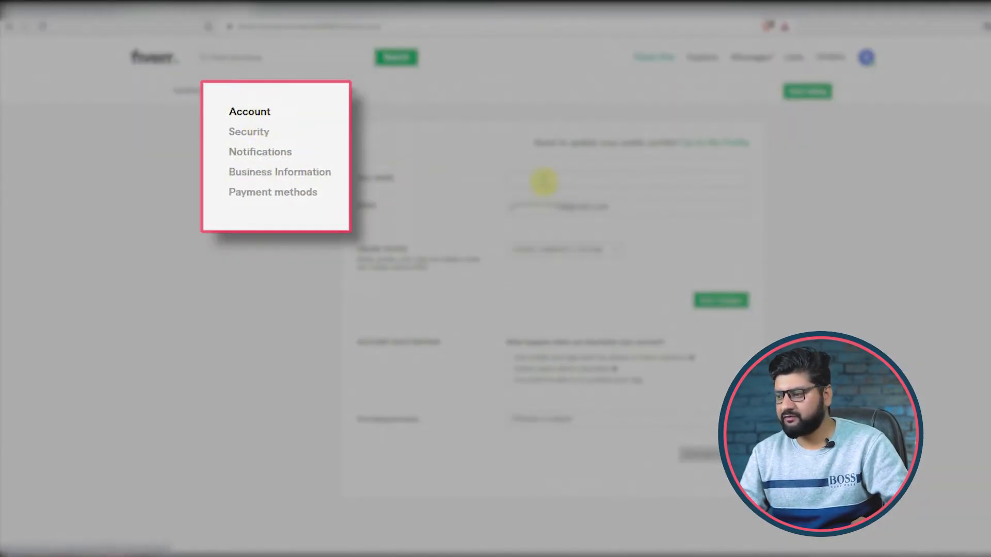
pyautogui.click(537, 178)
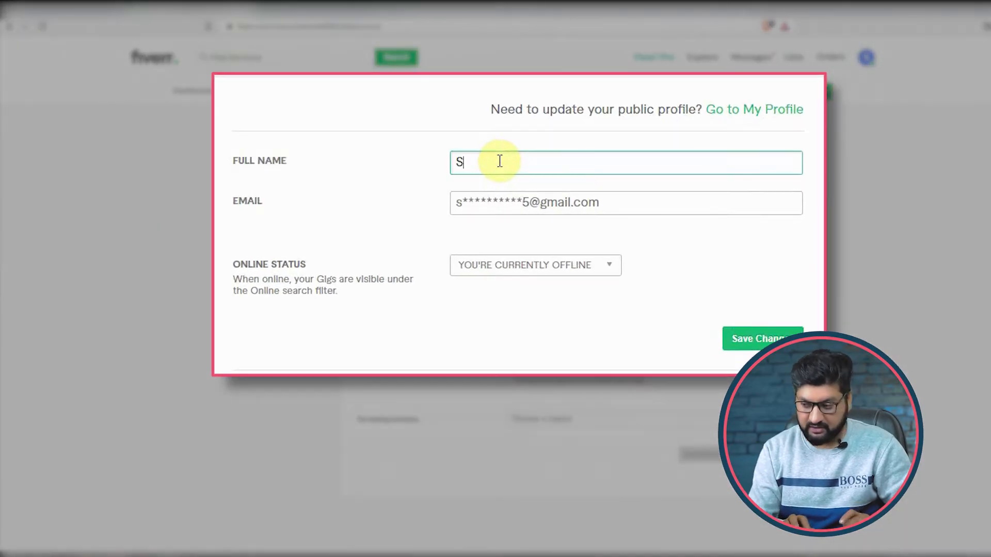
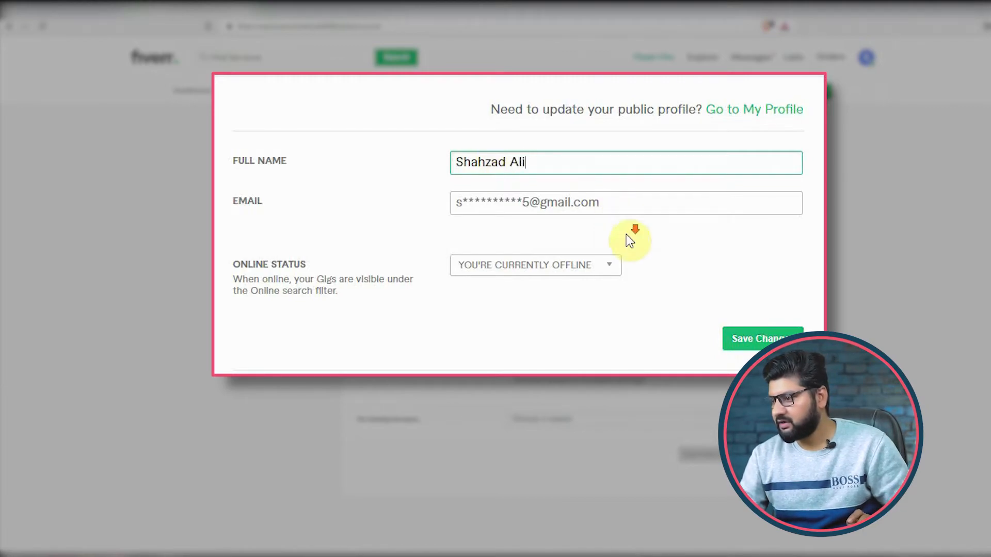
# - Set the online status to Go Online and save the account changes
pyautogui.scroll(-3, 626, 236)
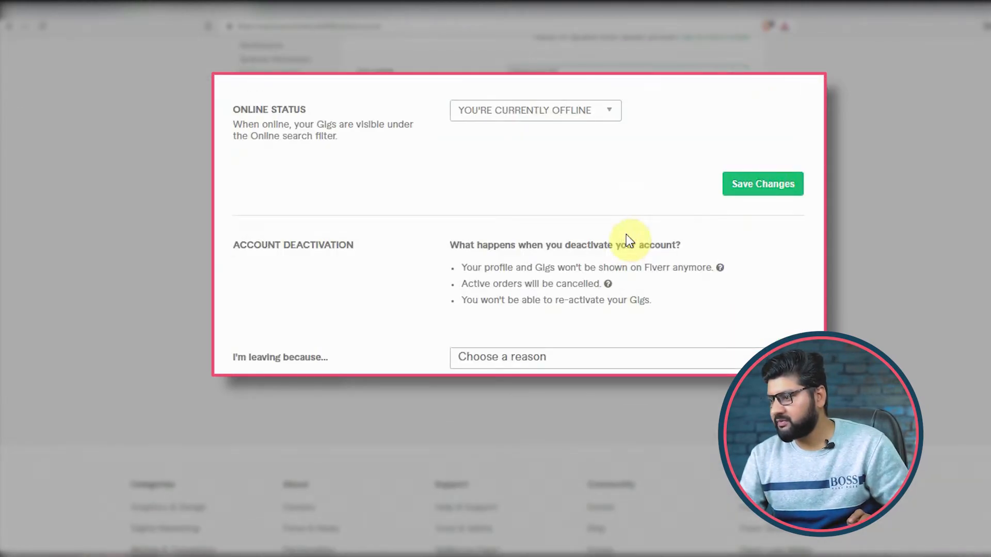
pyautogui.click(565, 118)
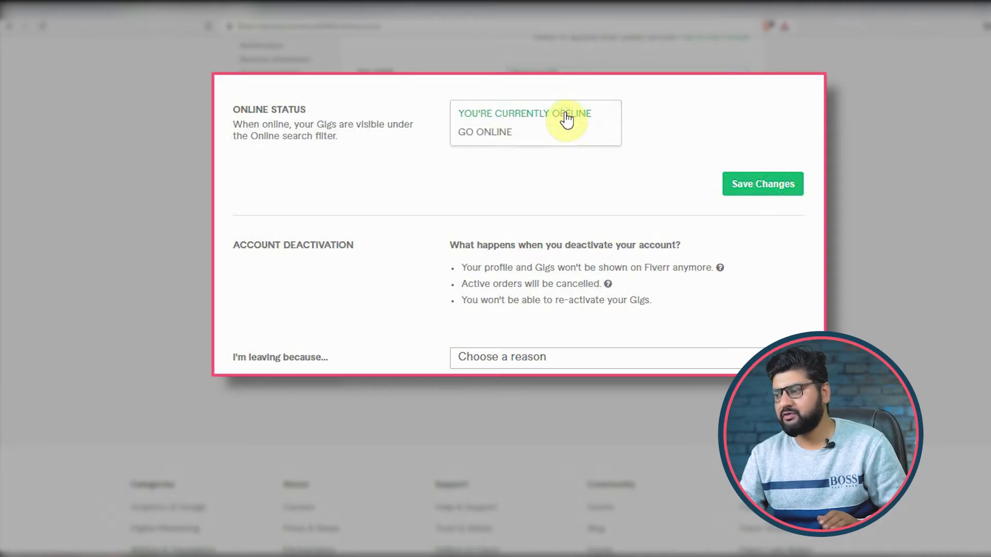
pyautogui.click(496, 133)
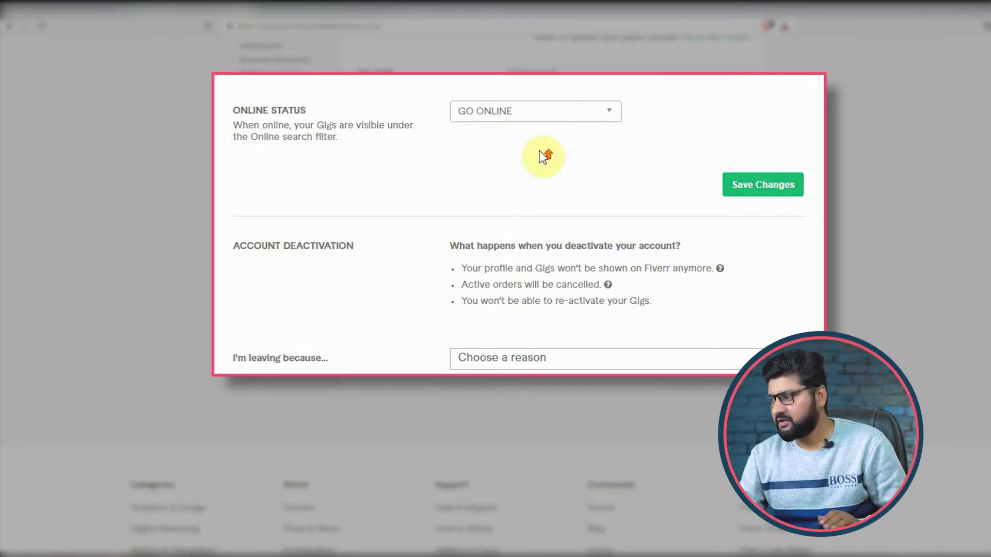
pyautogui.scroll(3, 539, 151)
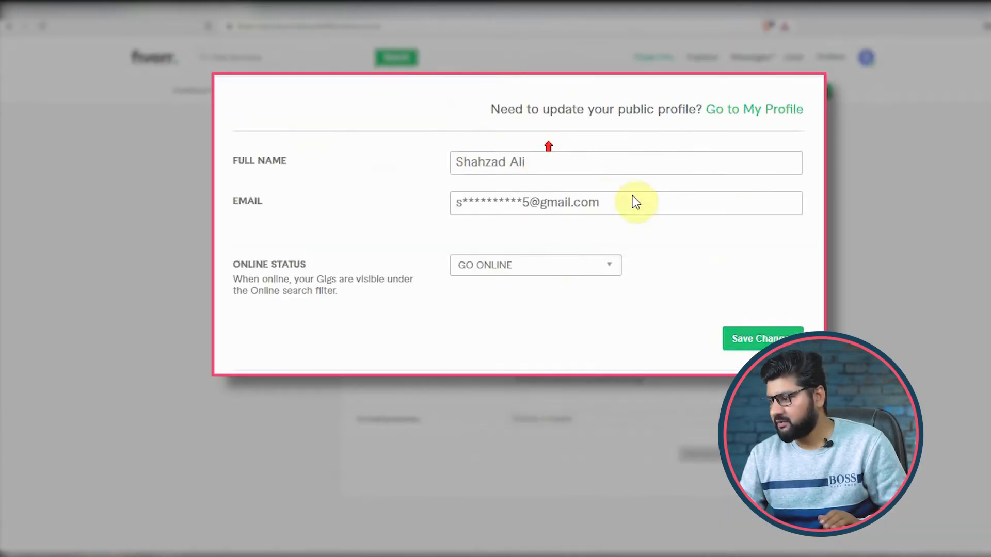
pyautogui.click(762, 339)
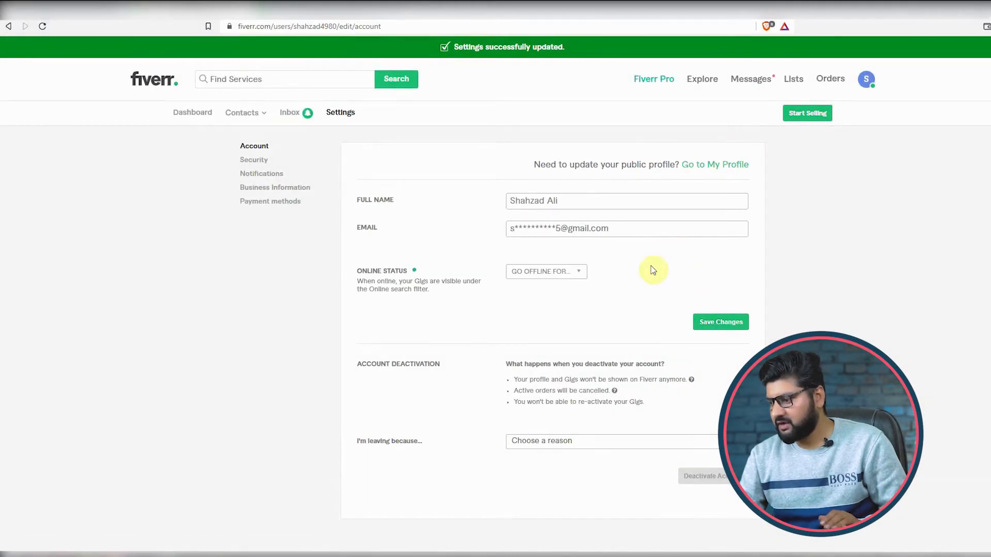
# - Review the account deactivation section and its list of reasons for leaving
pyautogui.scroll(-2, 653, 270)
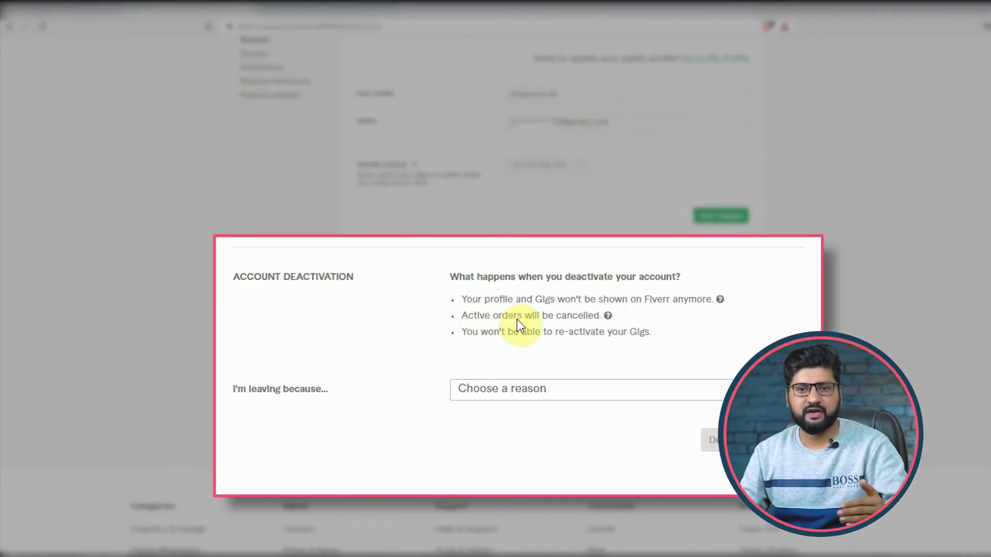
pyautogui.click(575, 391)
pyautogui.click(575, 387)
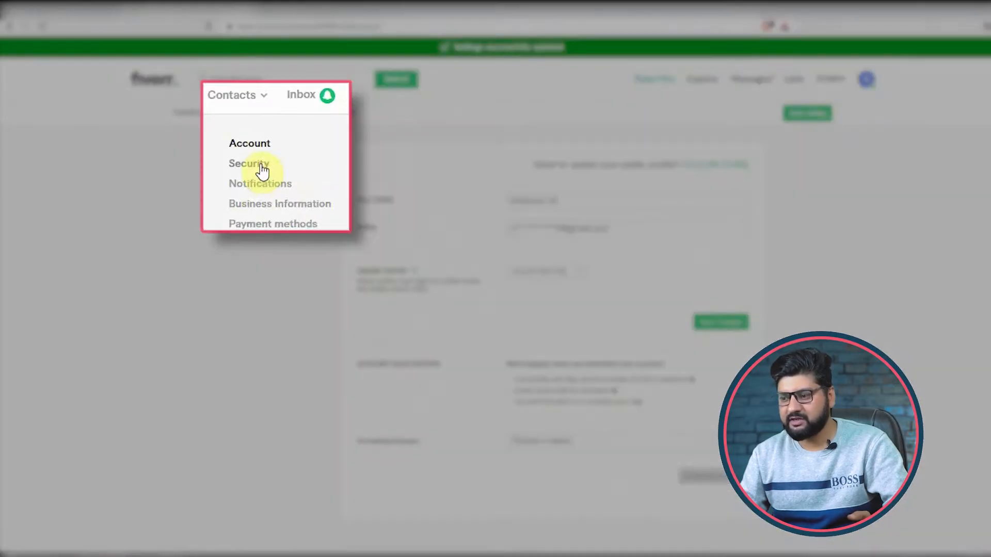
# - Open the account's security settings and start the phone verification
pyautogui.click(262, 169)
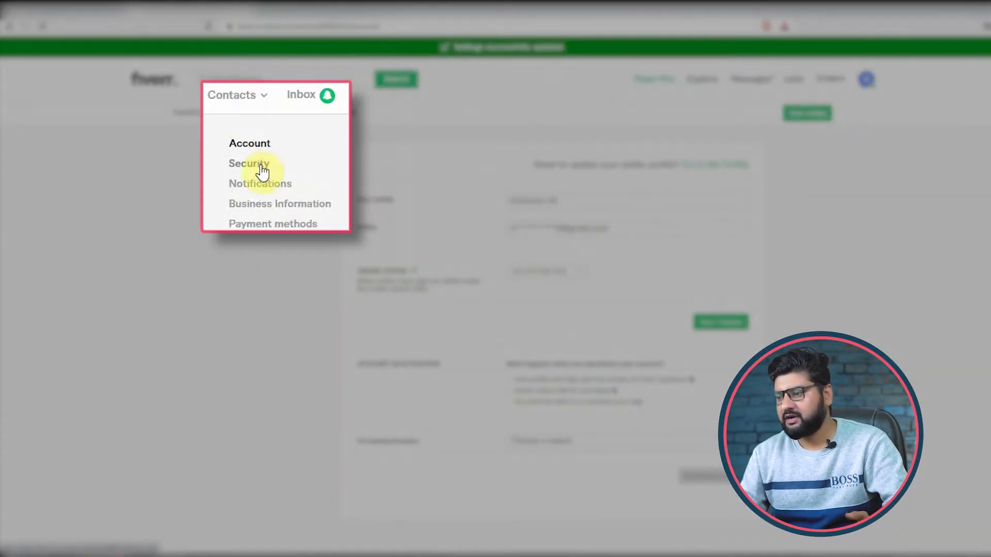
pyautogui.click(524, 172)
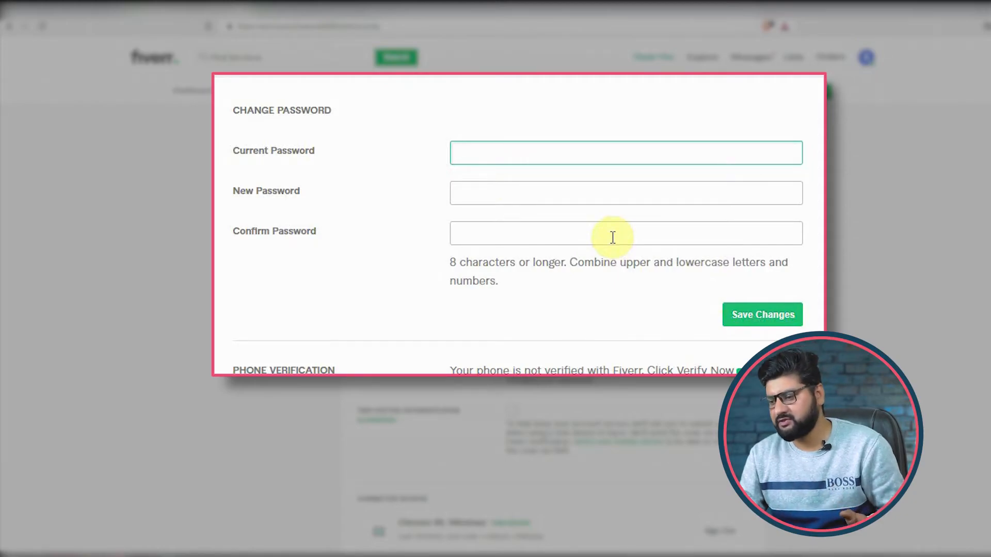
pyautogui.scroll(-2, 438, 230)
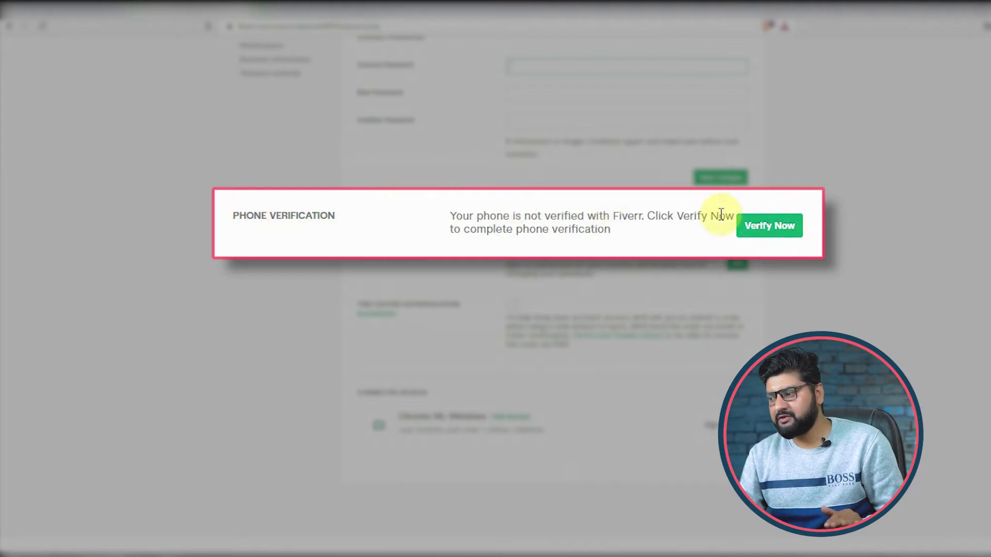
pyautogui.click(759, 233)
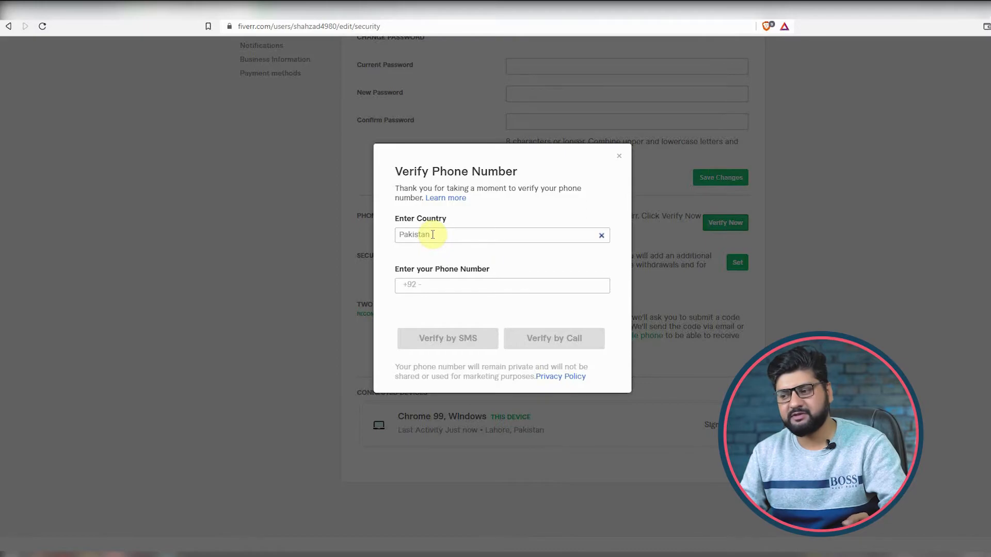
# - Keep Pakistan as the country, enter the account holder's phone number and request verification by SMS
pyautogui.click(432, 235)
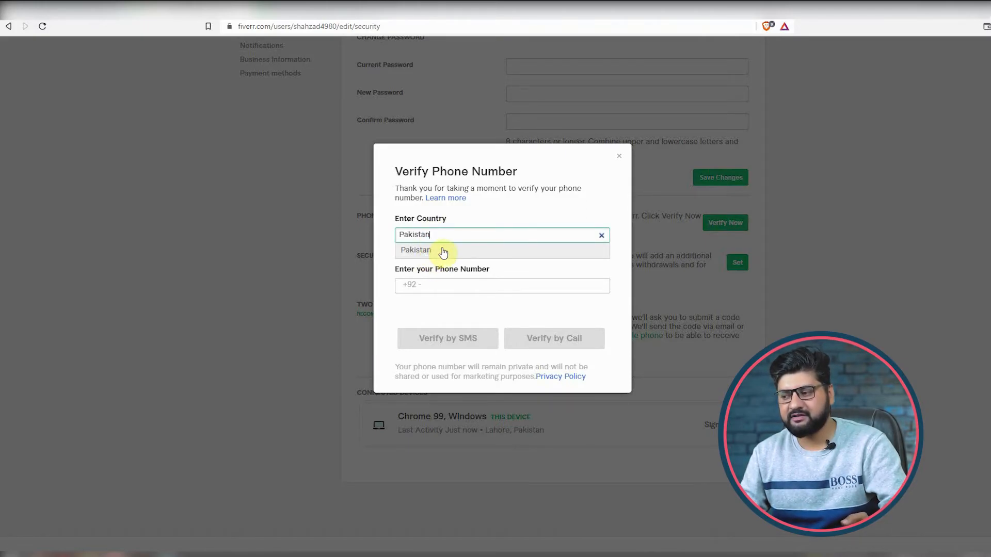
pyautogui.click(450, 283)
pyautogui.write('30')
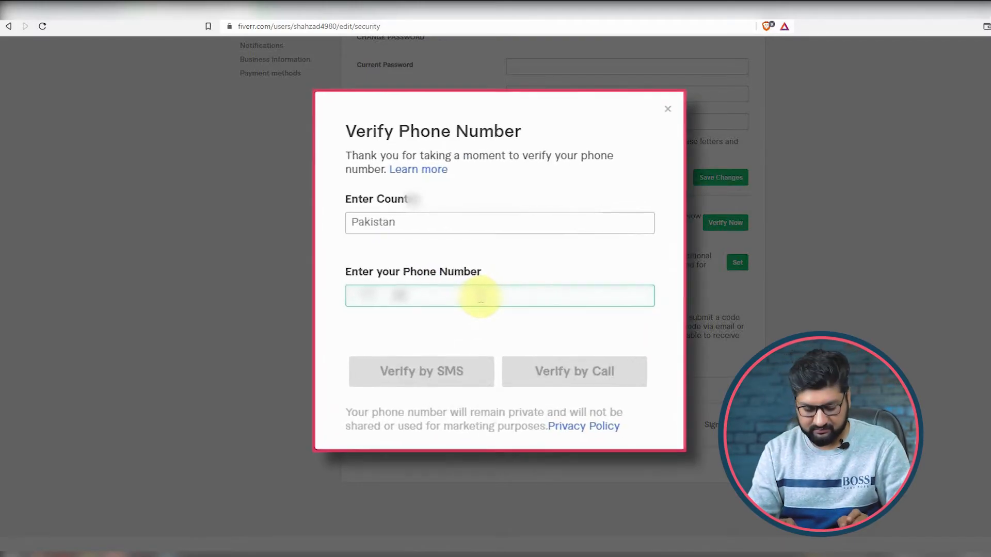
pyautogui.write('???????')
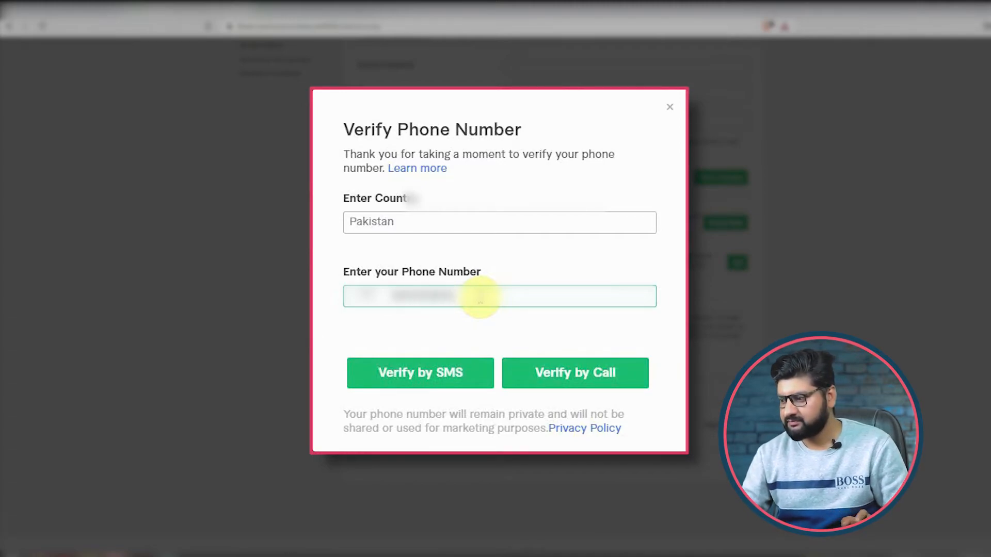
pyautogui.click(438, 382)
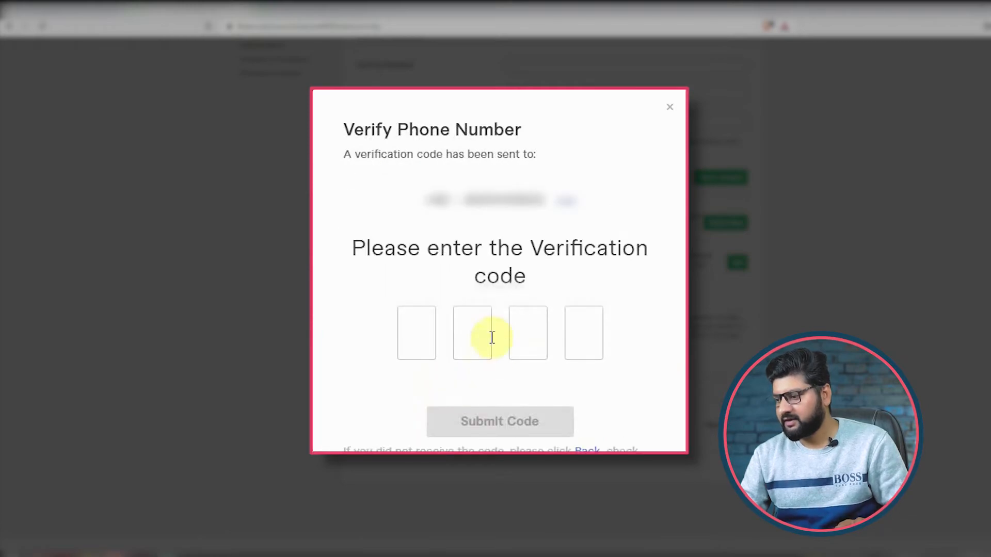
# - Enter the SMS verification code, submit it and continue to the security question
pyautogui.click(416, 335)
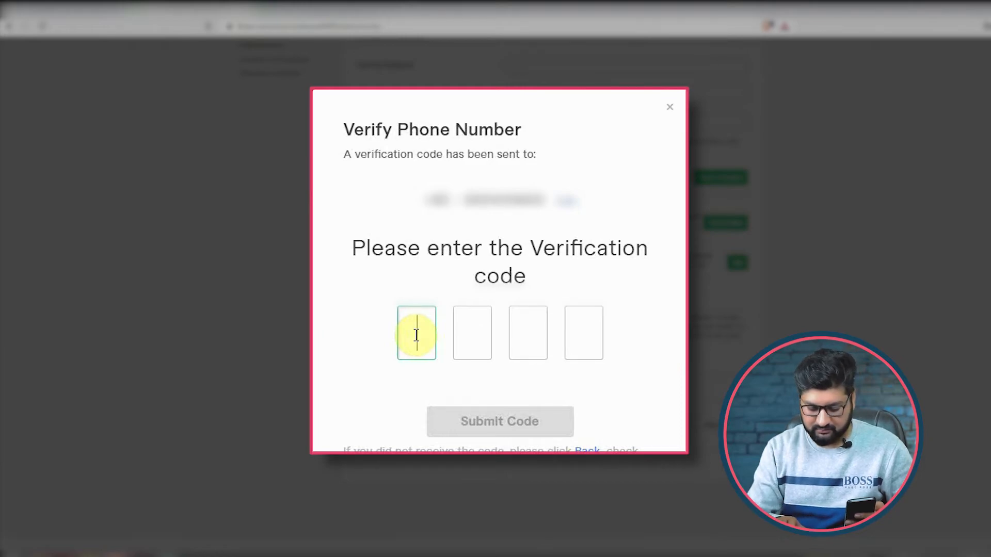
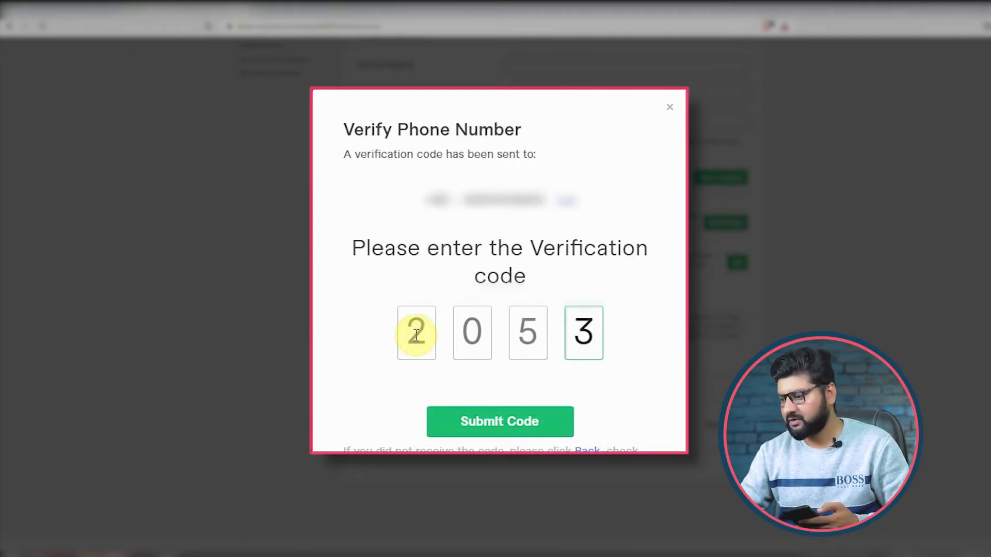
pyautogui.click(507, 424)
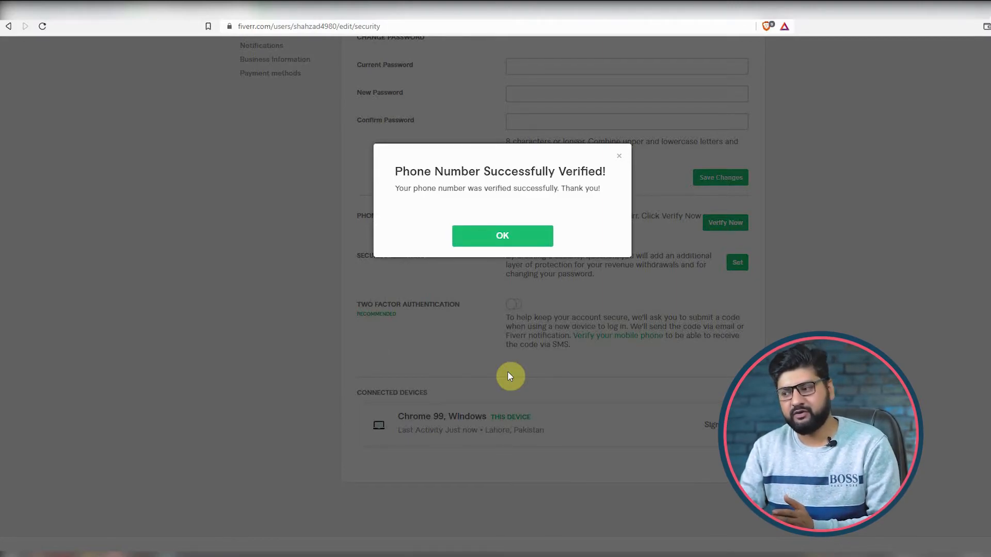
pyautogui.click(512, 240)
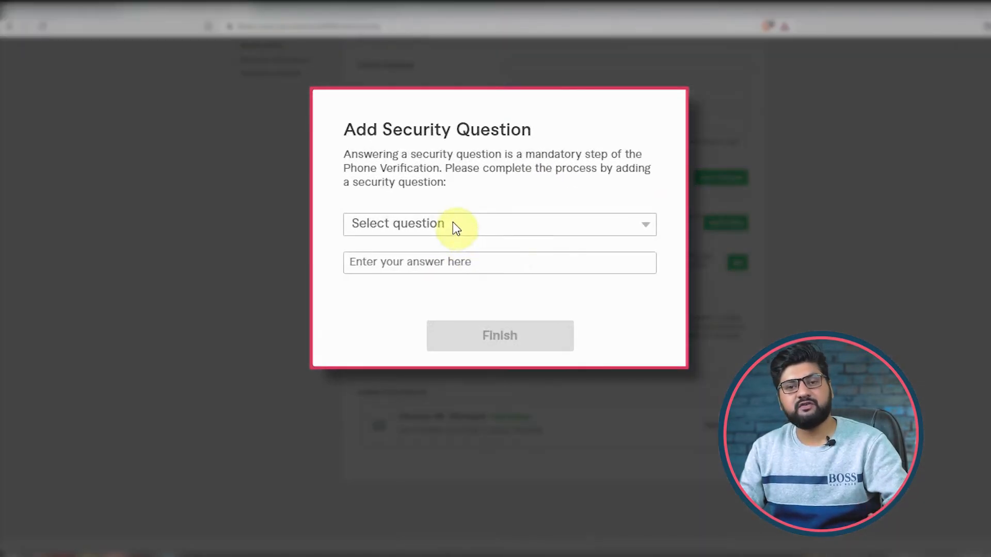
# - Choose "What was your childhood nickname?" as the security question, enter the security answer and finish the phone verification
pyautogui.click(453, 223)
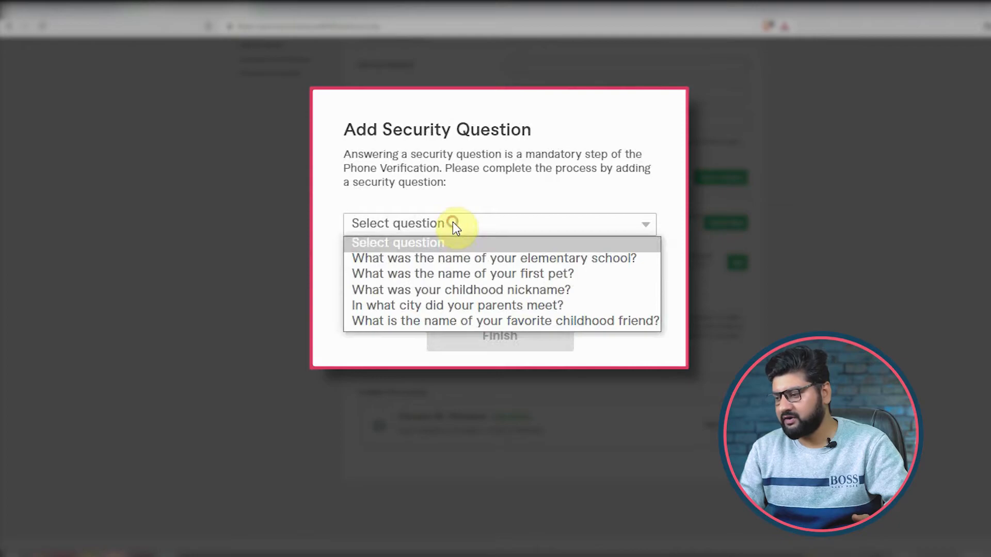
pyautogui.click(581, 290)
pyautogui.click(461, 264)
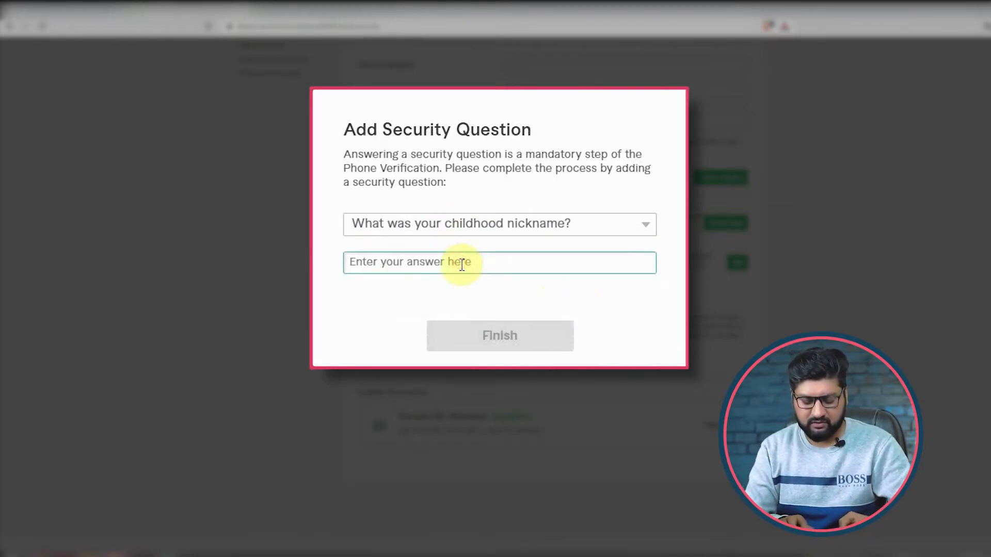
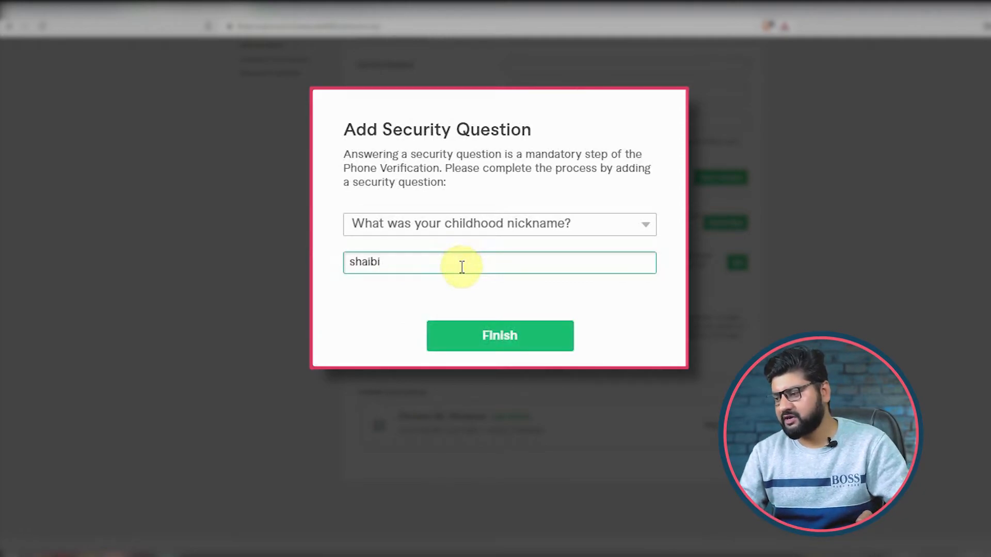
pyautogui.click(524, 343)
pyautogui.click(508, 241)
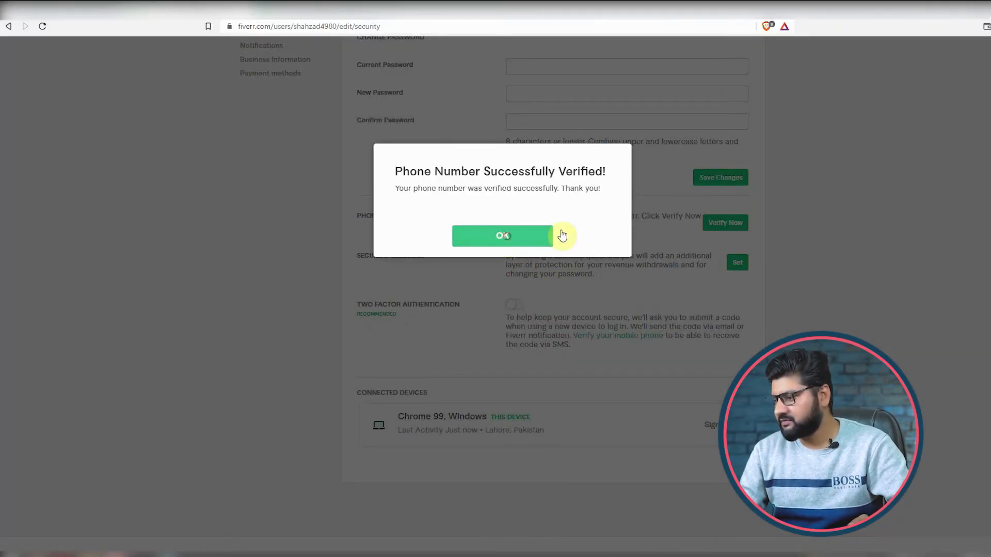
# - Turn on two factor authentication and view the connected devices
pyautogui.scroll(-3, 548, 331)
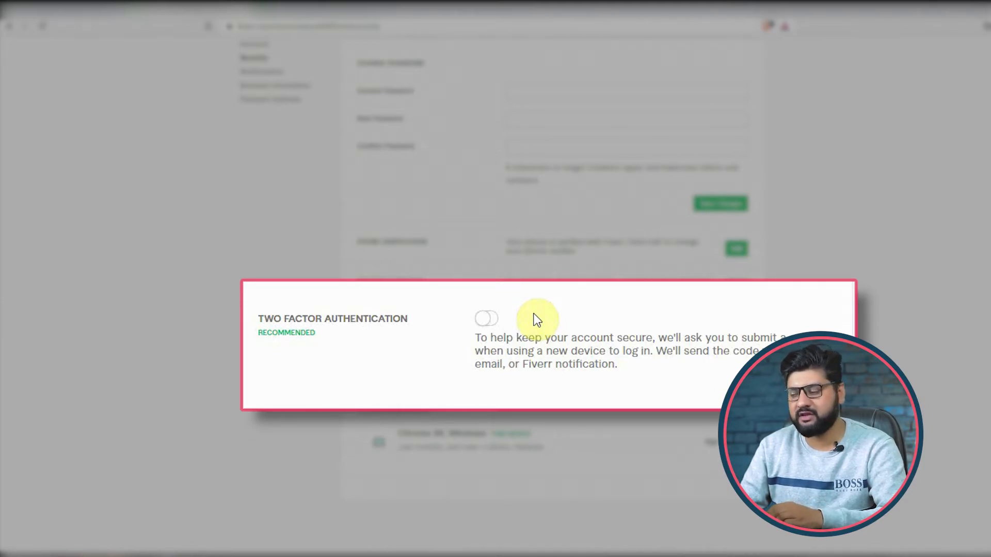
pyautogui.click(490, 320)
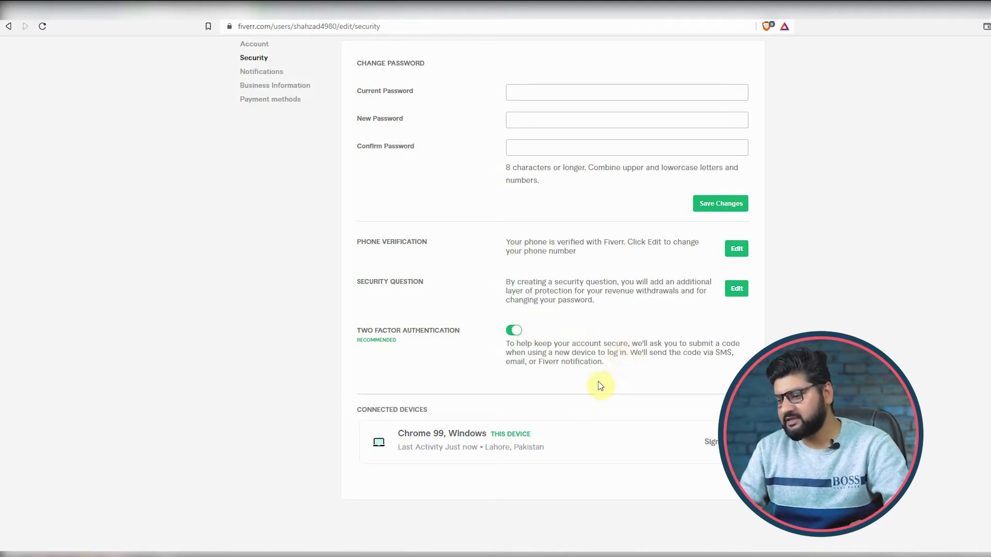
pyautogui.scroll(-3, 599, 387)
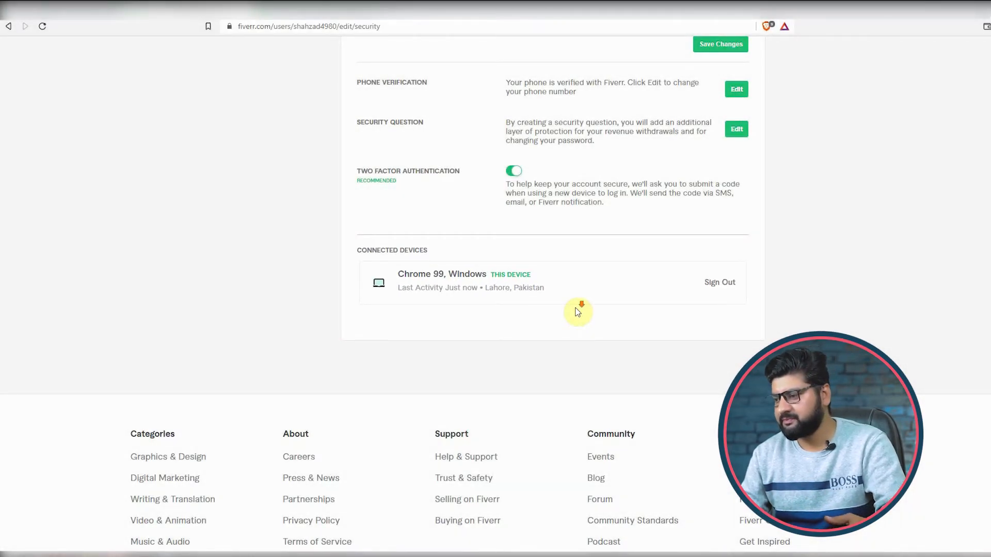
# - Open the notification settings and save them with real-time notifications and sound enabled
pyautogui.scroll(5, 576, 312)
pyautogui.click(309, 151)
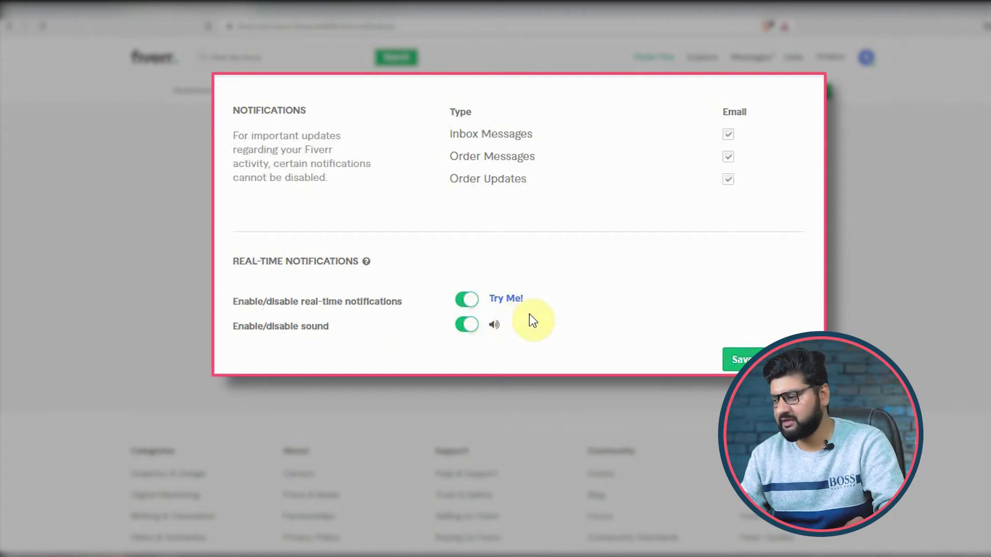
pyautogui.click(749, 359)
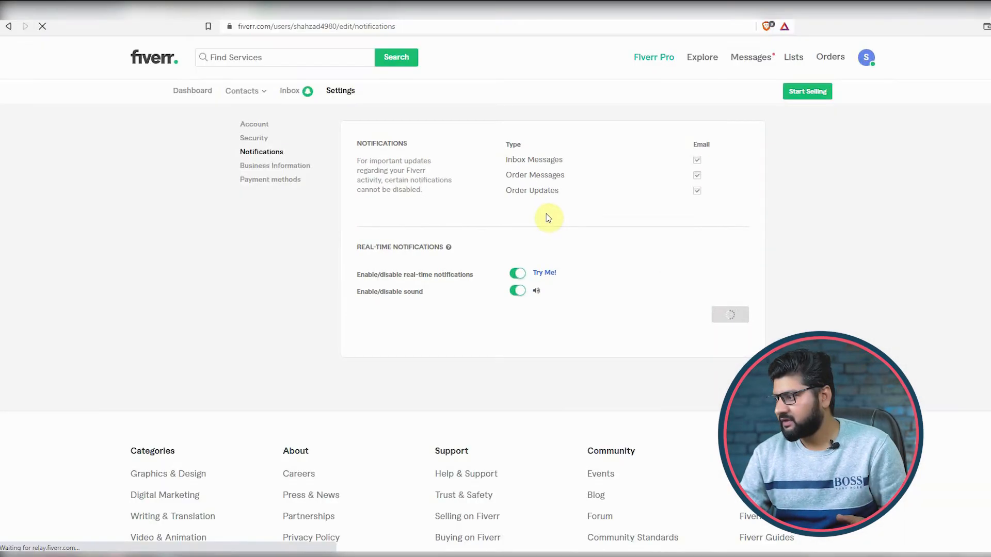
# - Leave the notification settings for another page of the account
pyautogui.click(863, 81)
pyautogui.click(800, 110)
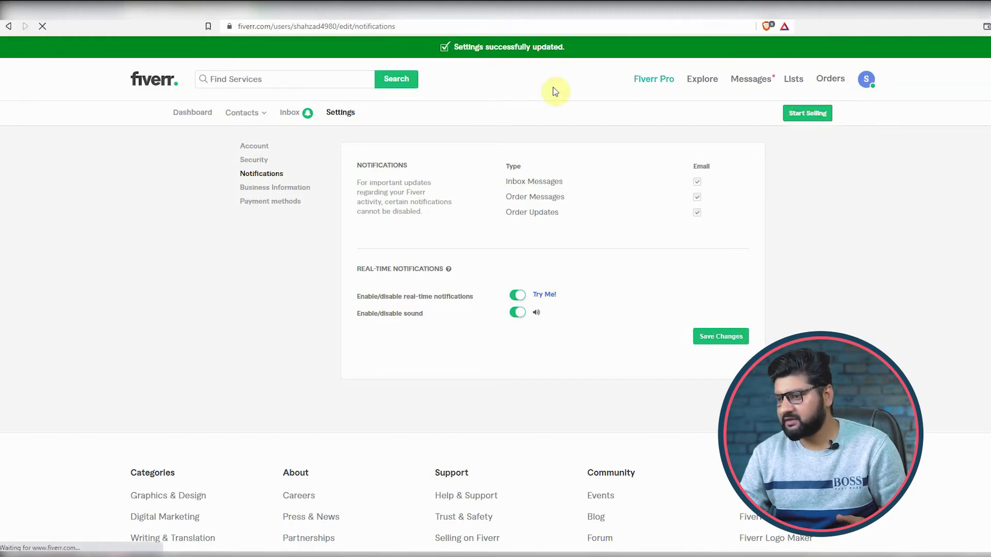